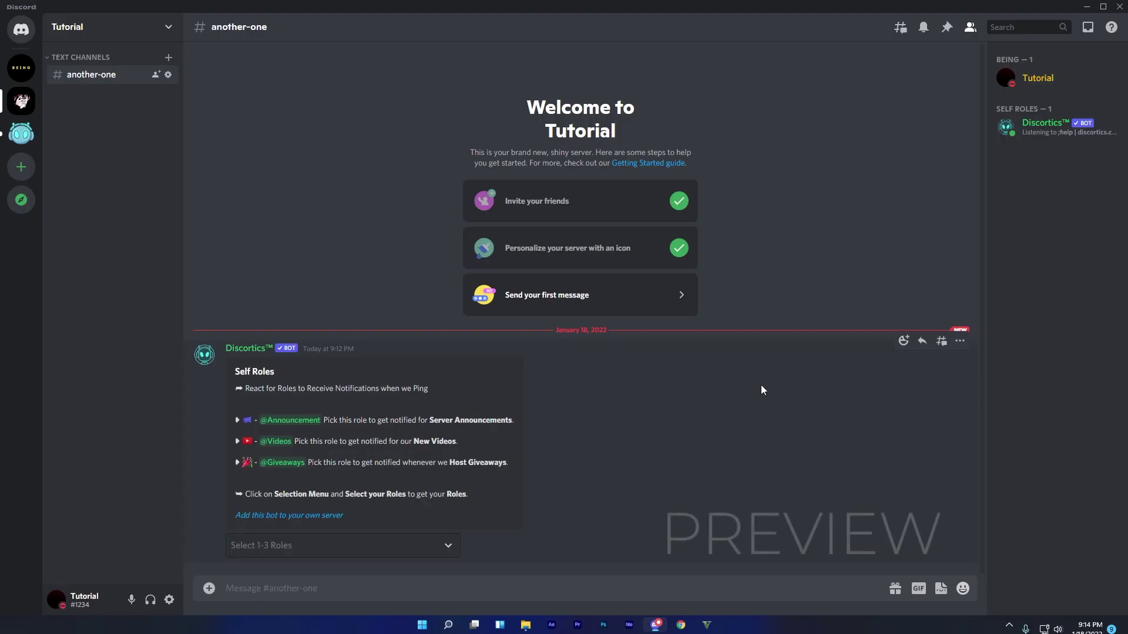
Step: Open the role selection menu on the bot's Self Roles message to view its options
{"action": "left_click", "coordinate": [383, 552]}
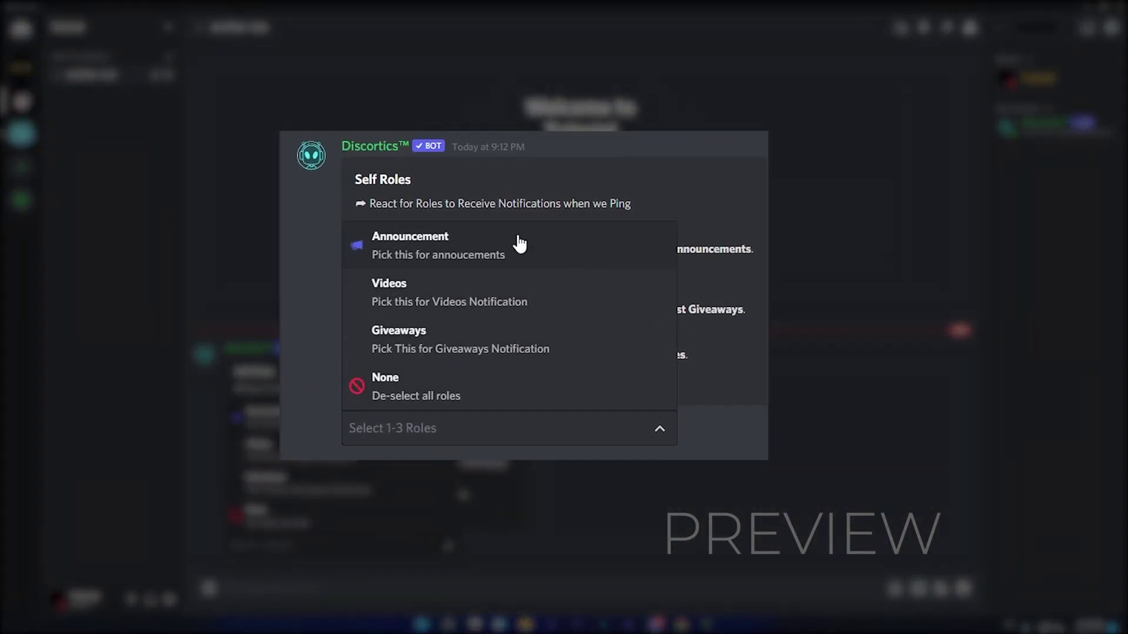
{"action": "left_click", "coordinate": [589, 431]}
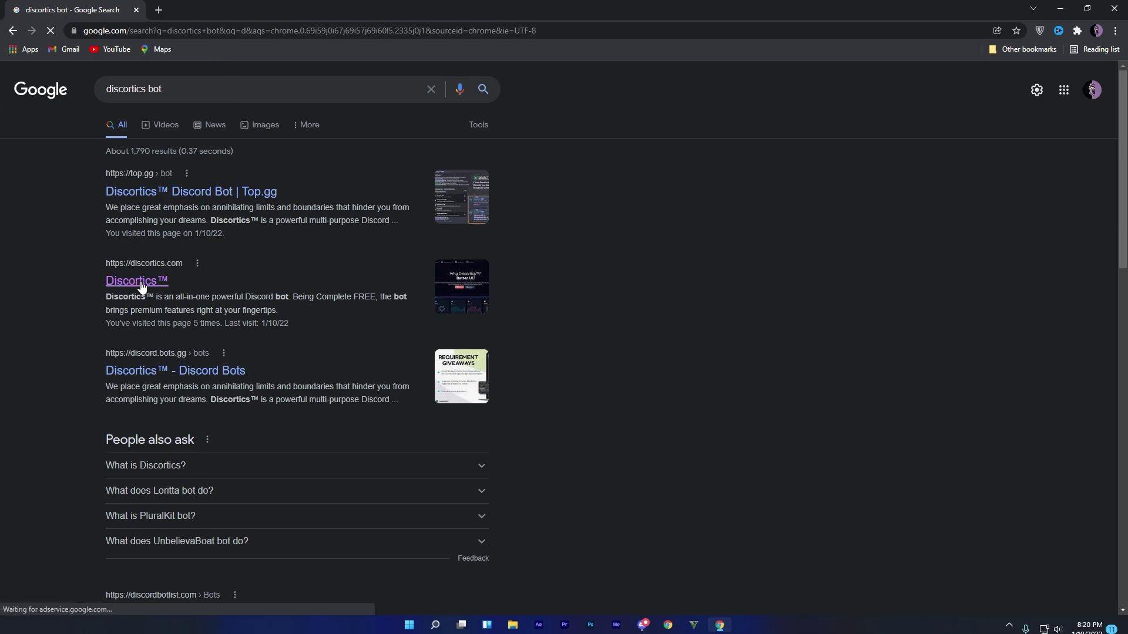
Step: Open the discortics.com site from the search results and invite the bot with admin permission
{"action": "left_click", "coordinate": [141, 283]}
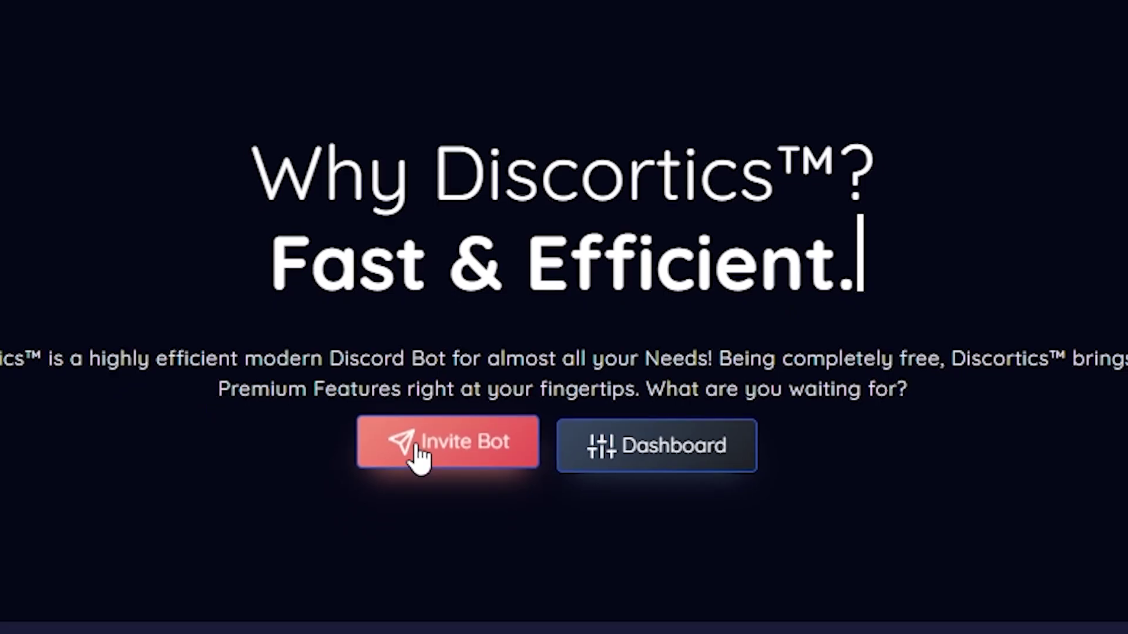
{"action": "left_click", "coordinate": [510, 286]}
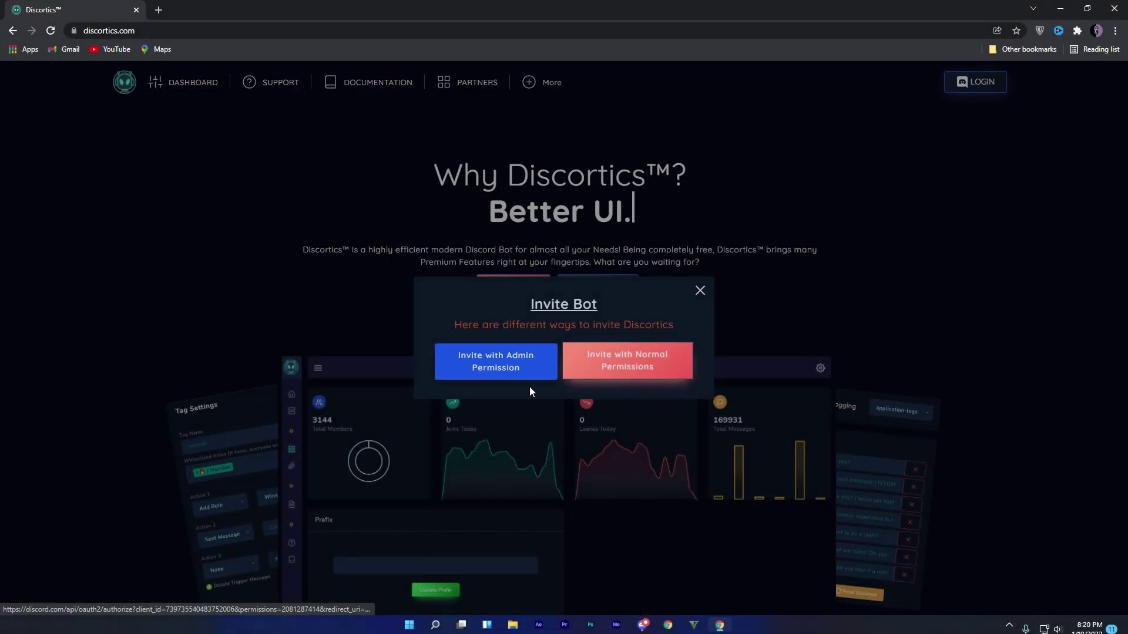
{"action": "left_click", "coordinate": [498, 370]}
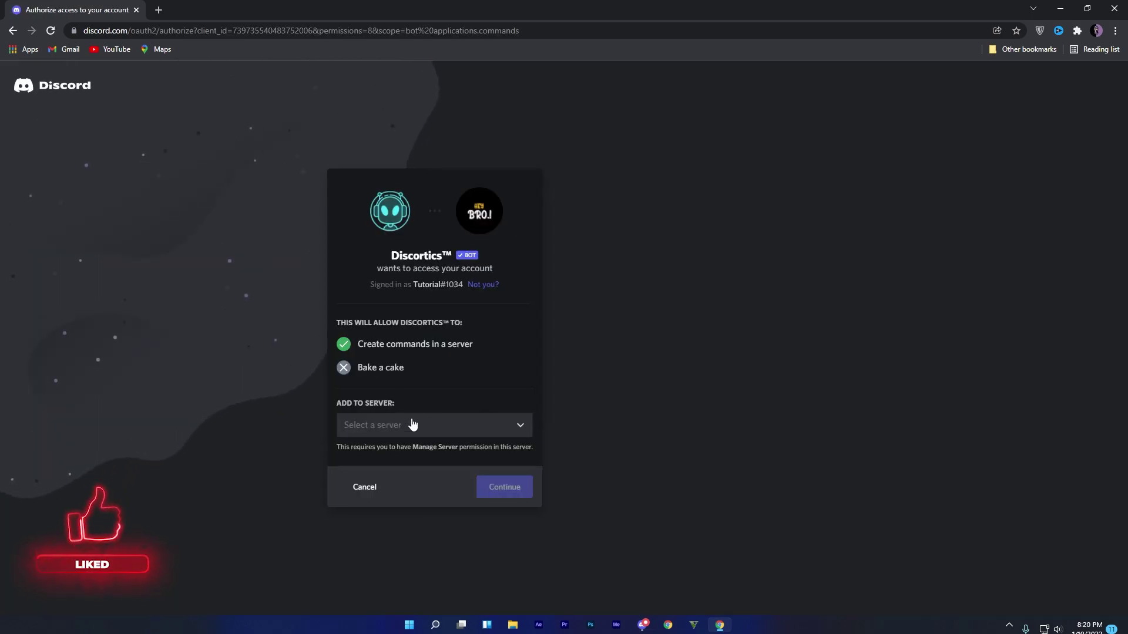
Step: Select the Tutorial server as the bot's destination and authorize its access
{"action": "left_click", "coordinate": [412, 426]}
{"action": "left_click", "coordinate": [396, 450]}
{"action": "left_click", "coordinate": [500, 487]}
{"action": "left_click", "coordinate": [494, 505]}
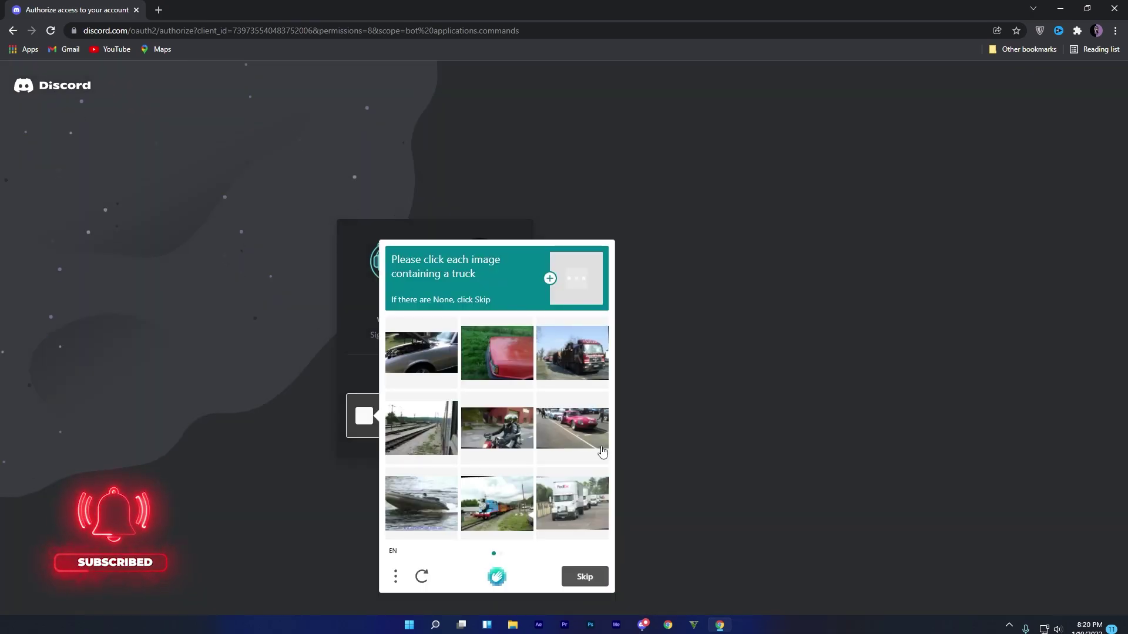
Step: Complete the captcha by selecting every image containing a truck and verifying the selection
{"action": "left_click", "coordinate": [572, 352]}
{"action": "left_click", "coordinate": [564, 505]}
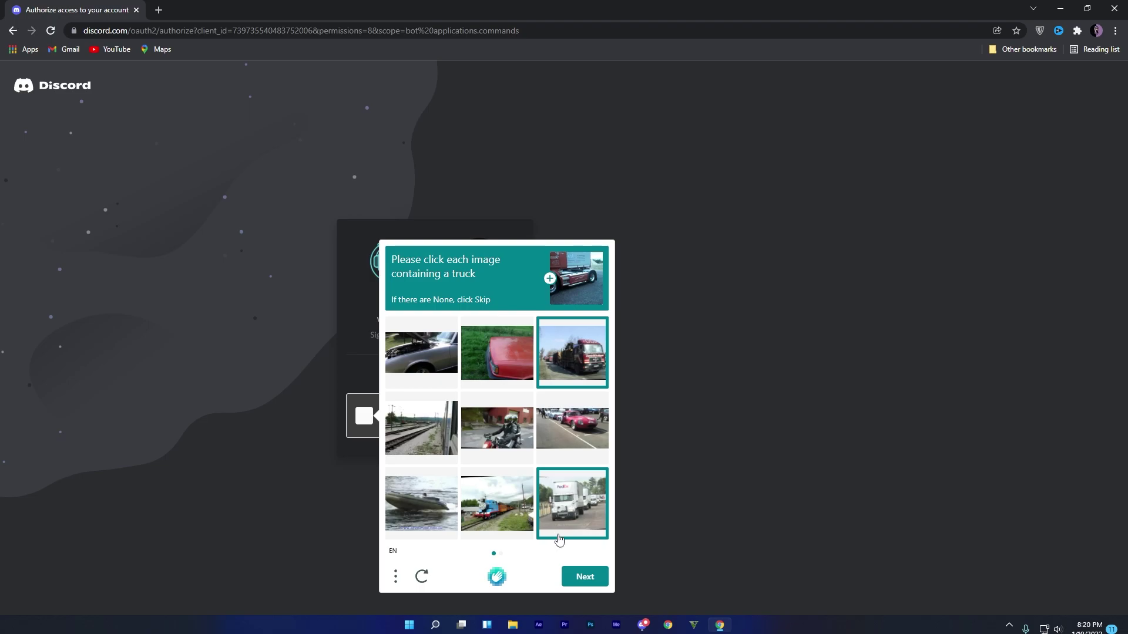
{"action": "left_click", "coordinate": [584, 576]}
{"action": "left_click", "coordinate": [421, 352]}
{"action": "left_click", "coordinate": [572, 352]}
{"action": "left_click", "coordinate": [421, 428]}
{"action": "left_click", "coordinate": [497, 428]}
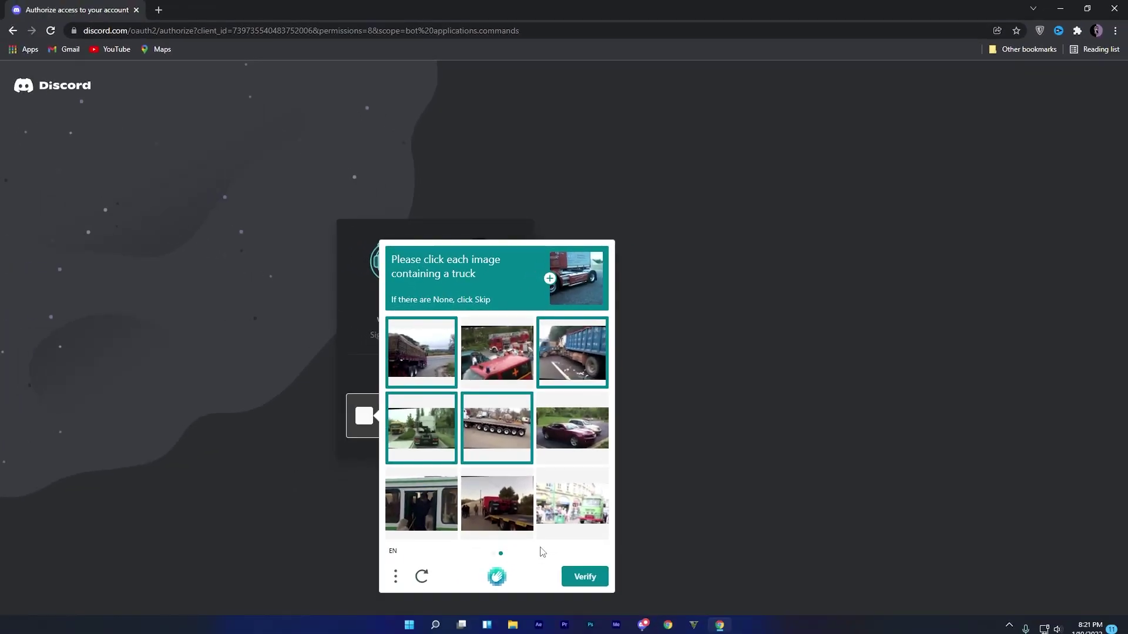
{"action": "left_click", "coordinate": [497, 504]}
{"action": "left_click", "coordinate": [584, 576]}
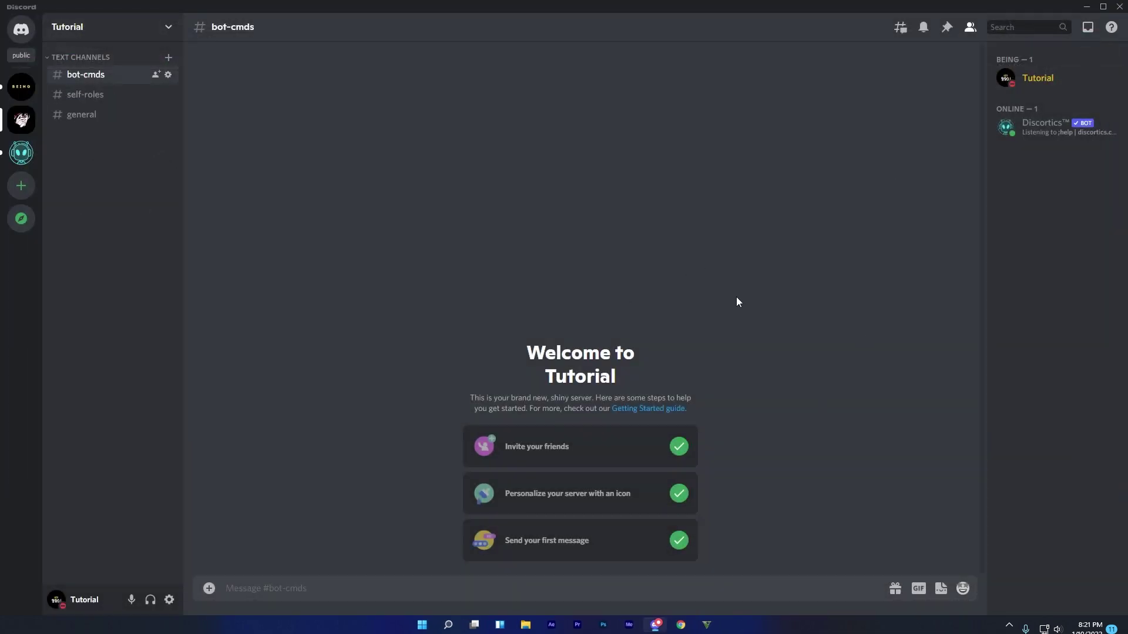
Step: Assign the Self Roles role to the Discortics bot in the Tutorial server
{"action": "right_click", "coordinate": [1037, 141]}
{"action": "mouse_move", "coordinate": [945, 392]}
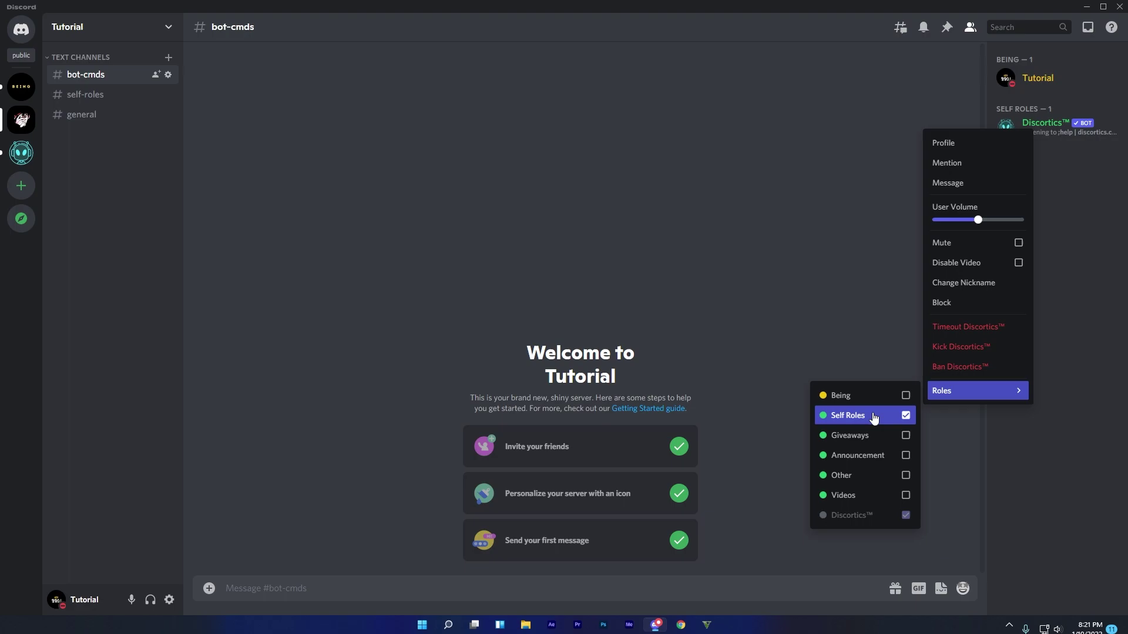
{"action": "left_click", "coordinate": [830, 281]}
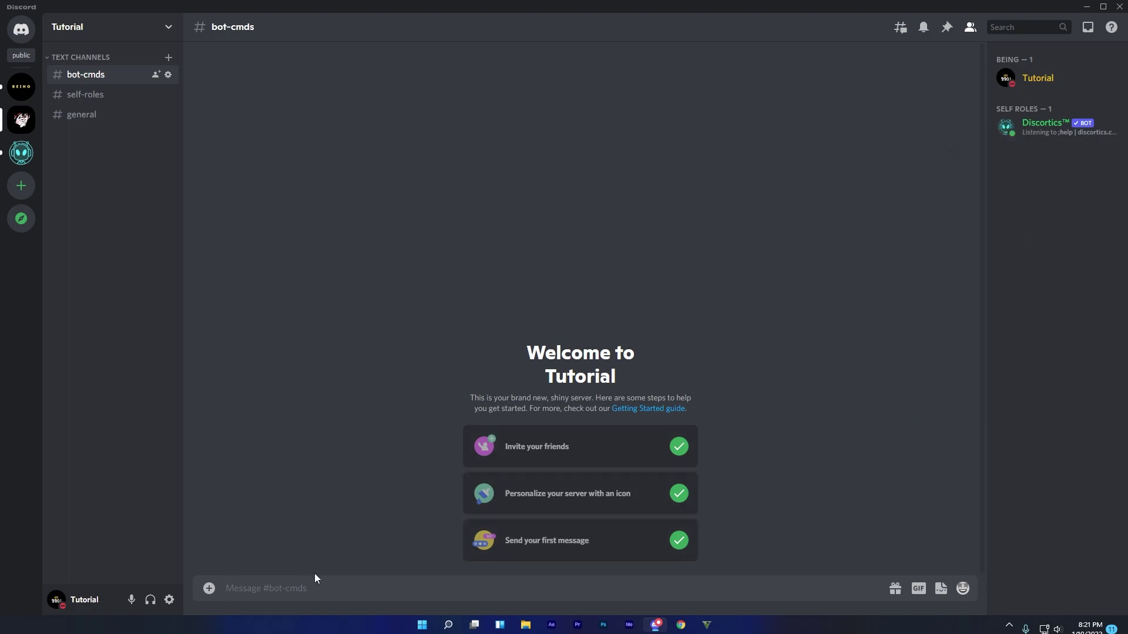
Step: Send the ;help command in bot-cmds to view the bot's help desk
{"action": "type", "text": ";help"}
{"action": "key", "text": "Return"}
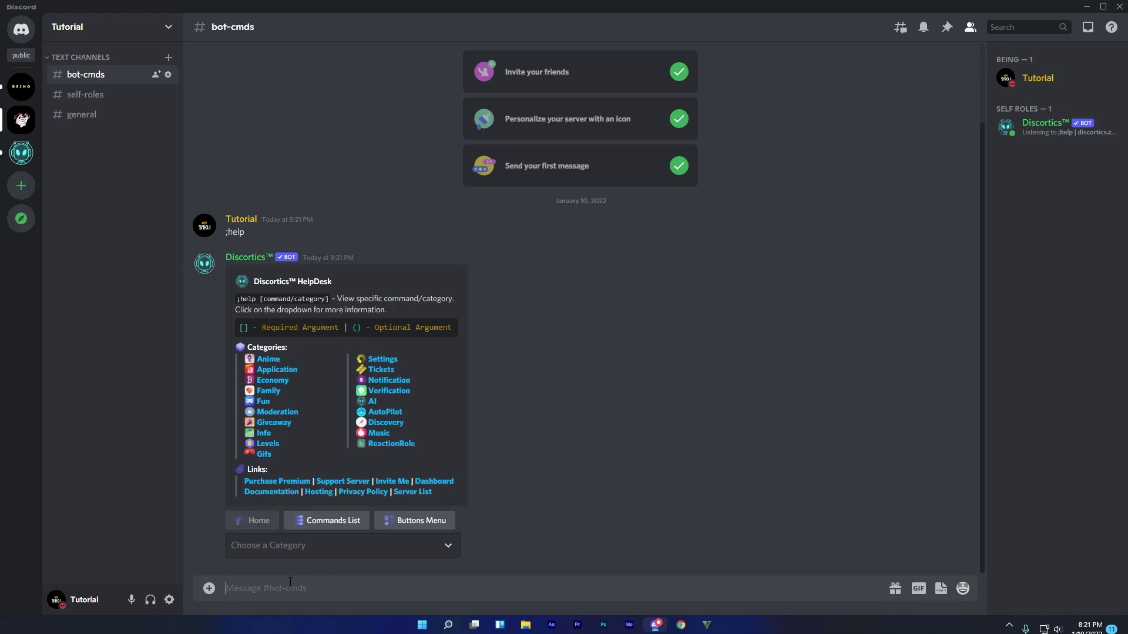
Step: Start a self-role menu with ;sr-create and send a channel mention as the menu's channel
{"action": "type", "text": ";sr-cr"}
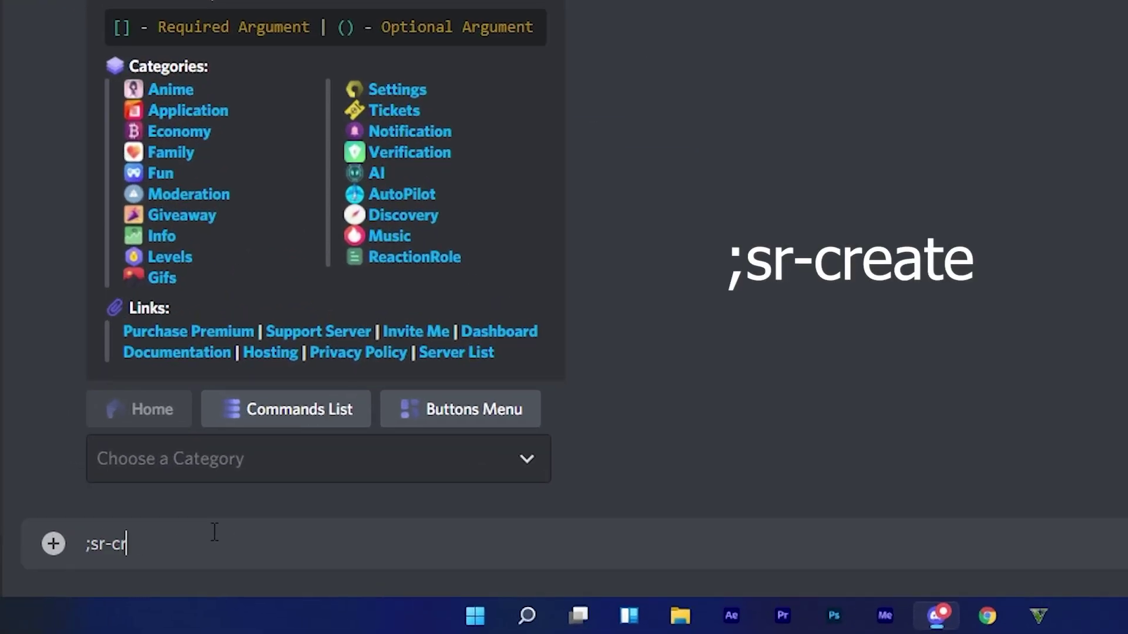
{"action": "type", "text": "eate"}
{"action": "key", "text": "Return"}
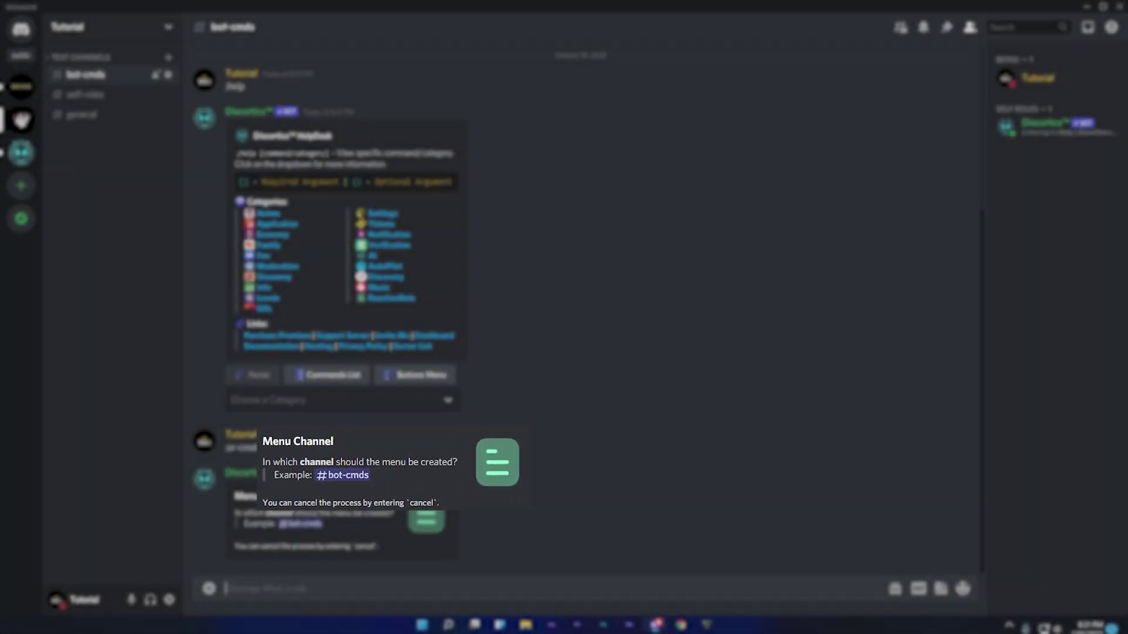
{"action": "type", "text": "#"}
{"action": "key", "text": "Up"}
{"action": "key", "text": "Return"}
{"action": "key", "text": "Return"}
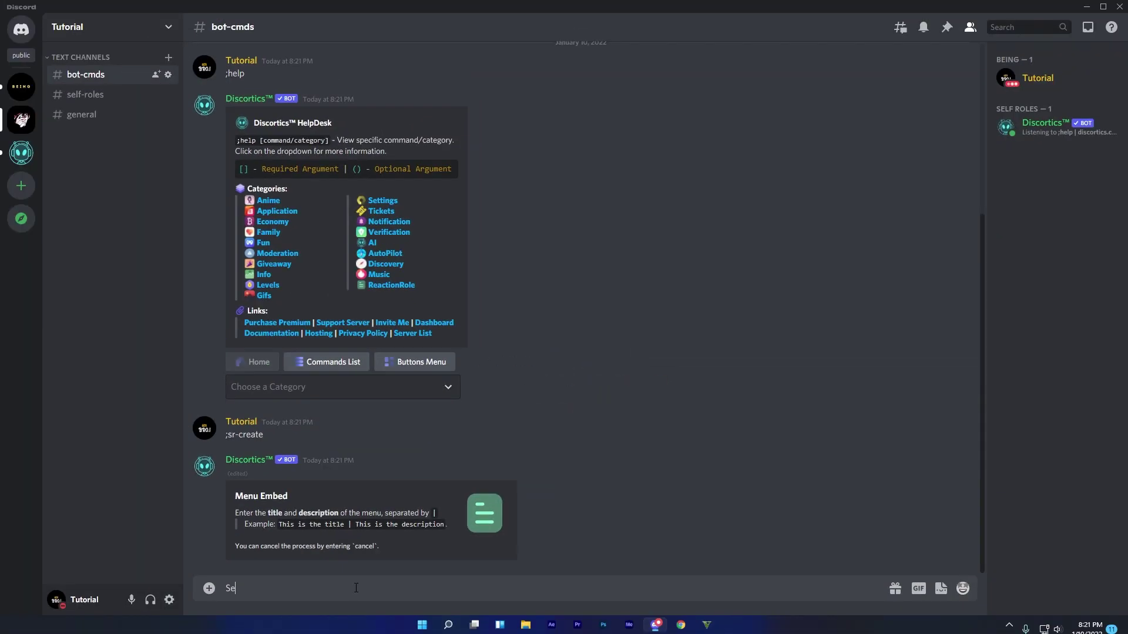
Step: Write the menu's title and description as "Self Roles | react to receive notifications about the server"
{"action": "type", "text": "Self Roles"}
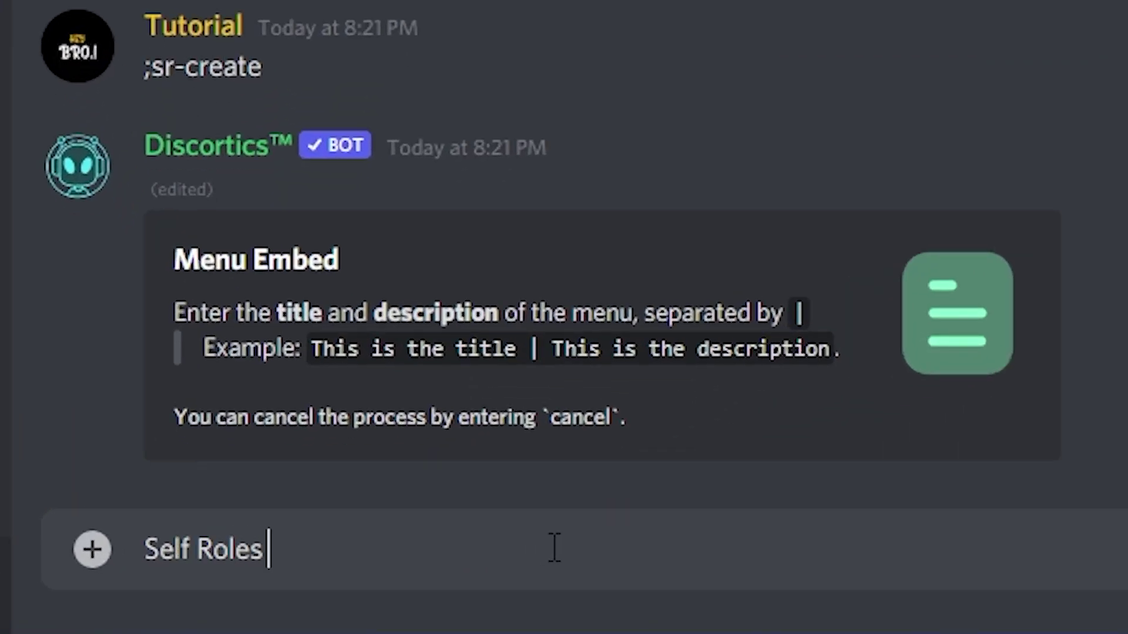
{"action": "type", "text": " | reac"}
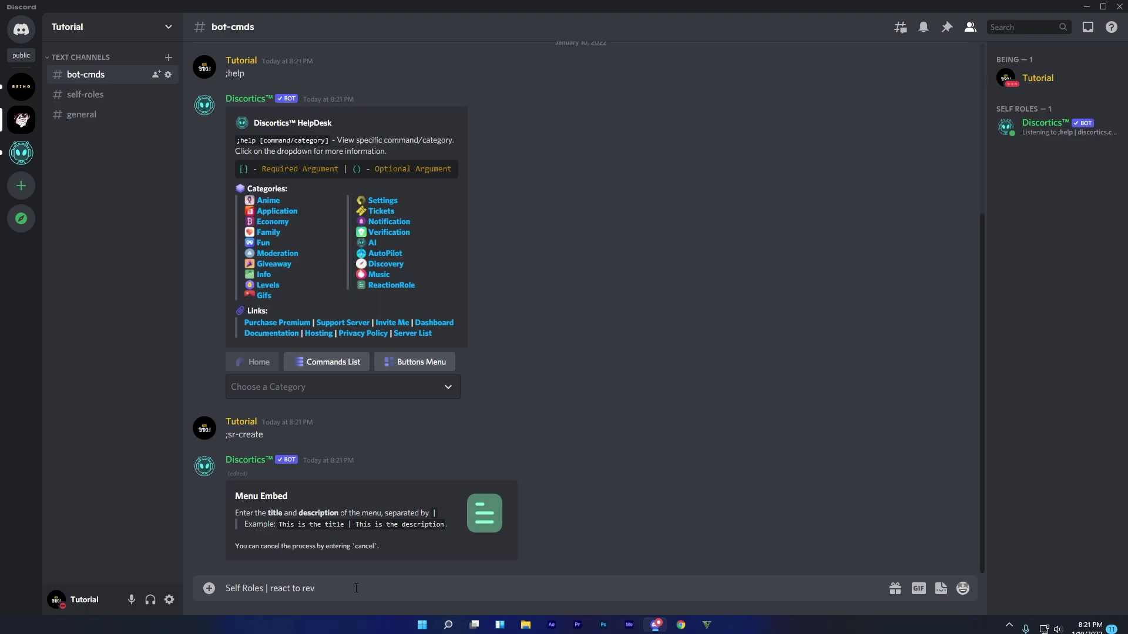
{"action": "type", "text": "t to receive notifications about the server"}
{"action": "key", "text": "shift+Return"}
{"action": "left_click", "coordinate": [962, 562]}
{"action": "left_click", "coordinate": [773, 397]}
{"action": "type", "text": "@Announcement"}
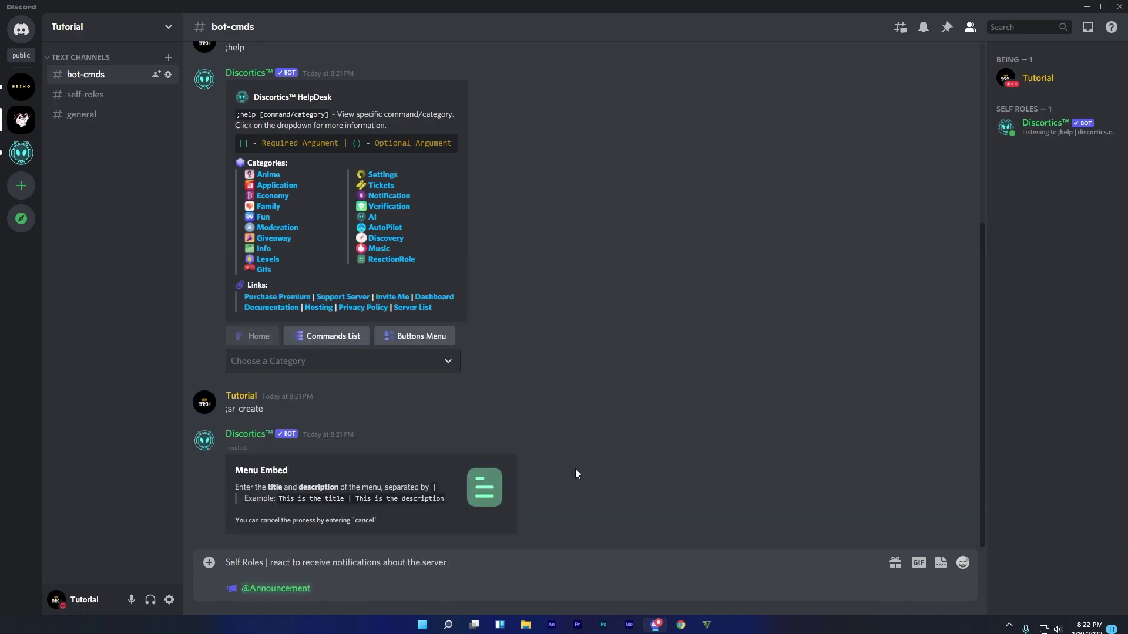
{"action": "type", "text": " pick this role for announcement ping"}
{"action": "key", "text": "shift+Return"}
{"action": "left_click", "coordinate": [962, 537]}
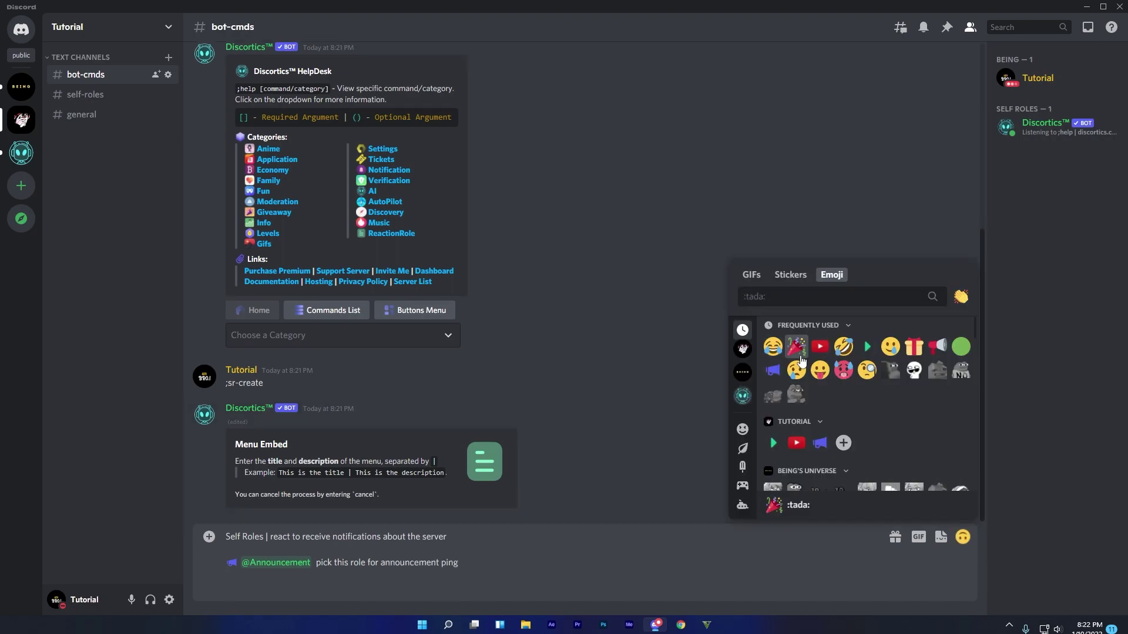
{"action": "left_click", "coordinate": [801, 335]}
{"action": "type", "text": "@Giv"}
{"action": "key", "text": "Tab"}
{"action": "type", "text": "pick this role for gi"}
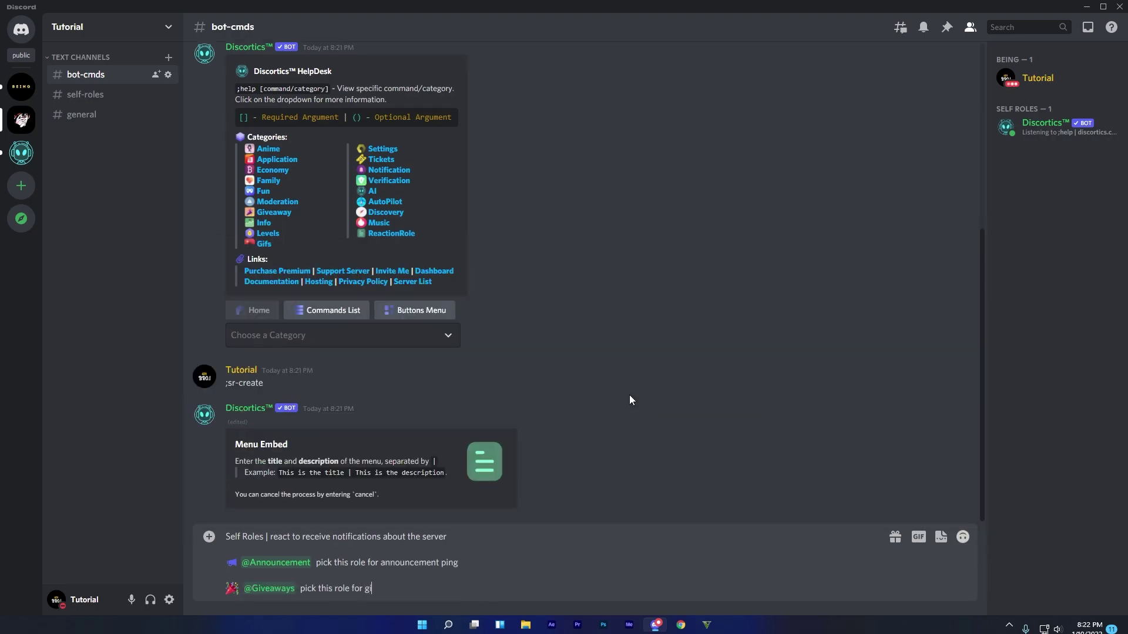
{"action": "type", "text": "veaways ping"}
{"action": "key", "text": "shift+Return"}
{"action": "left_click", "coordinate": [962, 511]}
{"action": "left_click", "coordinate": [742, 304]}
{"action": "type", "text": "@"}
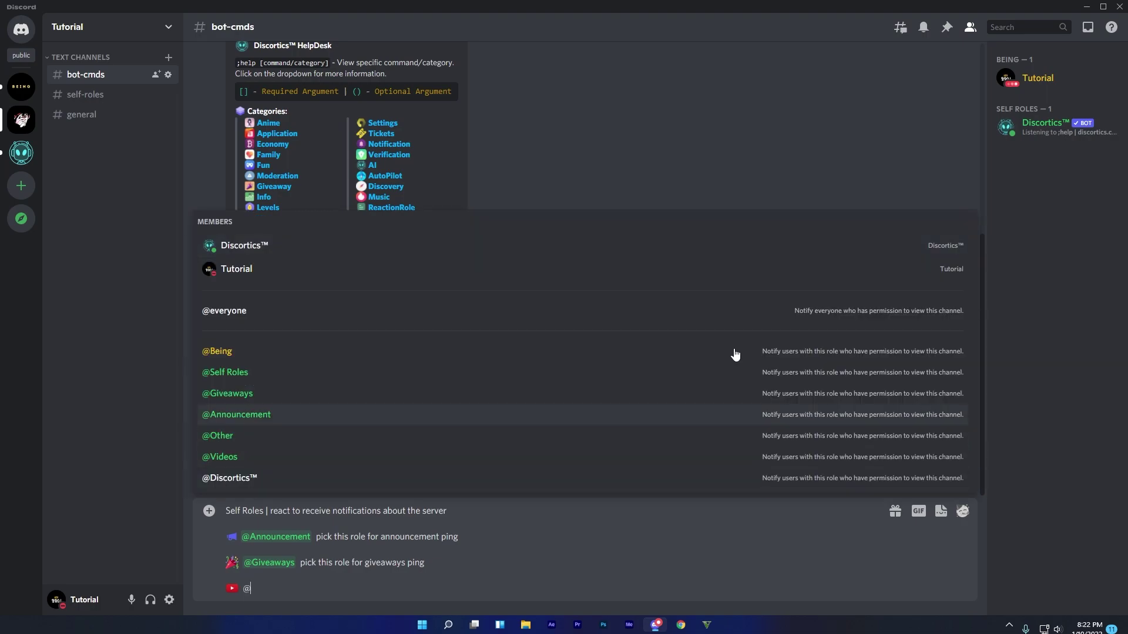
{"action": "key", "text": "Down"}
{"action": "key", "text": "Down"}
{"action": "key", "text": "Tab"}
{"action": "type", "text": "pick this role for our"}
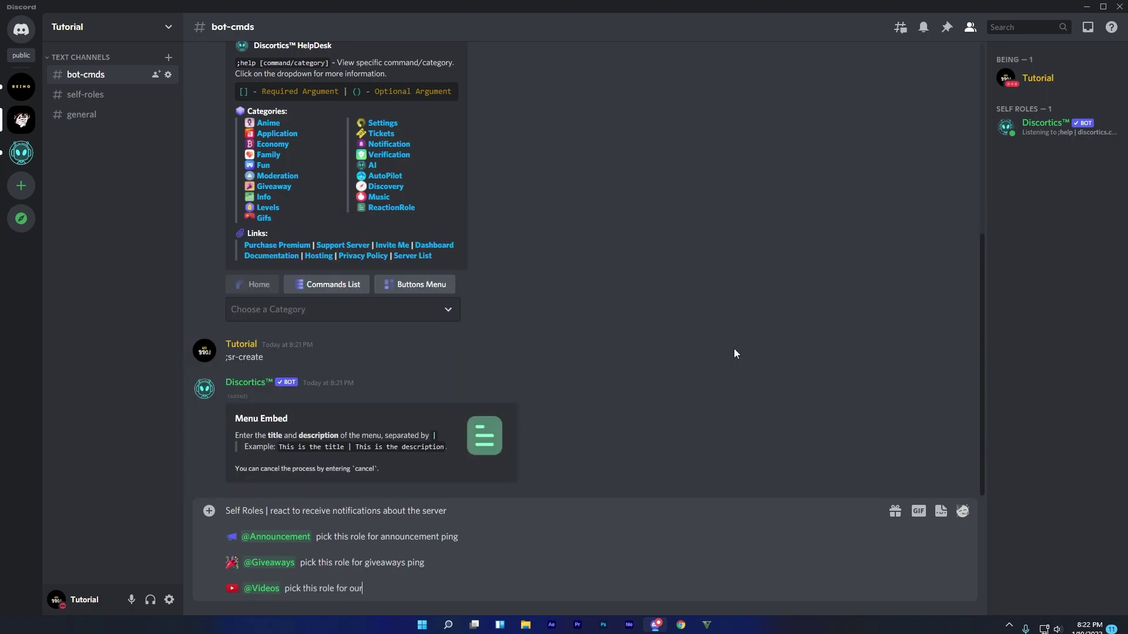
{"action": "type", "text": " videos"}
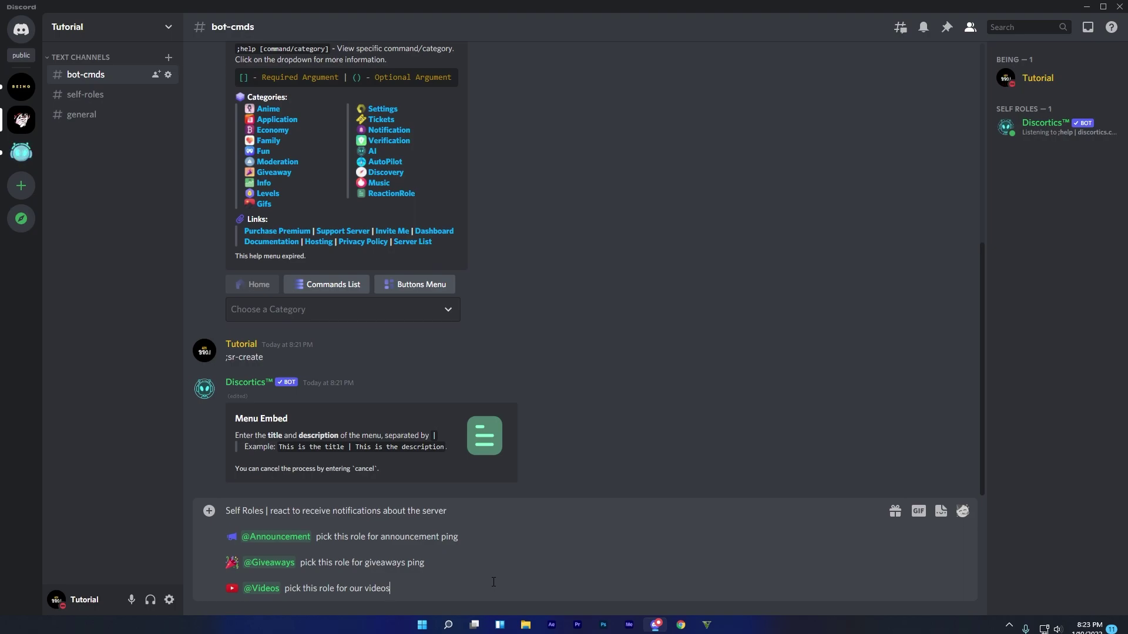
{"action": "key", "text": "Return"}
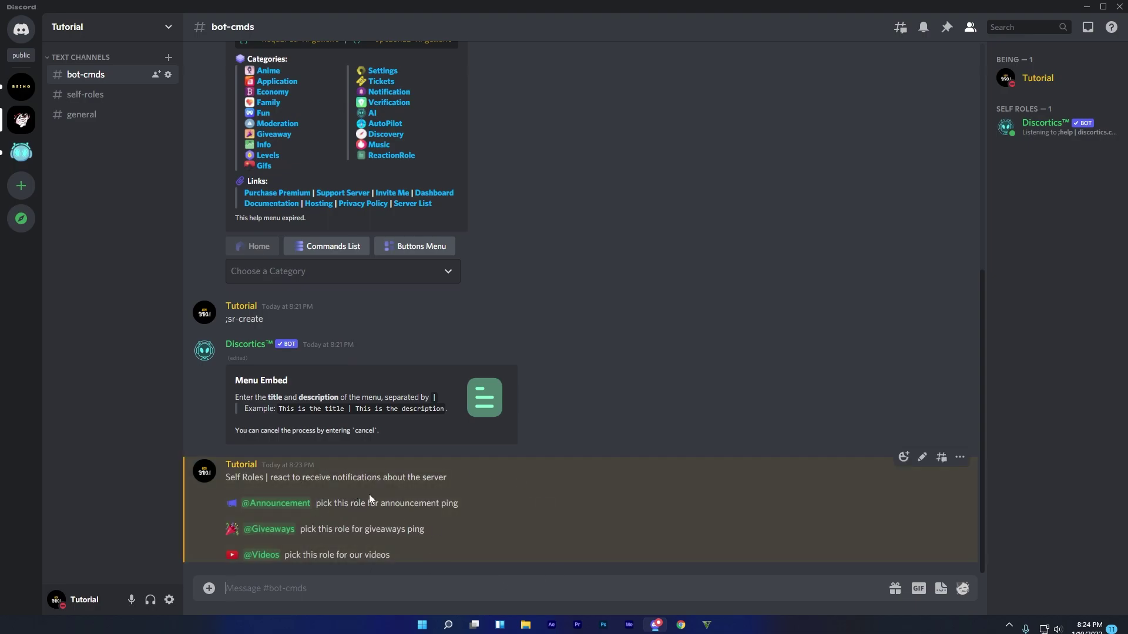
Step: Restart the menu setup with ;sr-create and set #self-roles as the menu's channel
{"action": "type", "text": ";sr-create"}
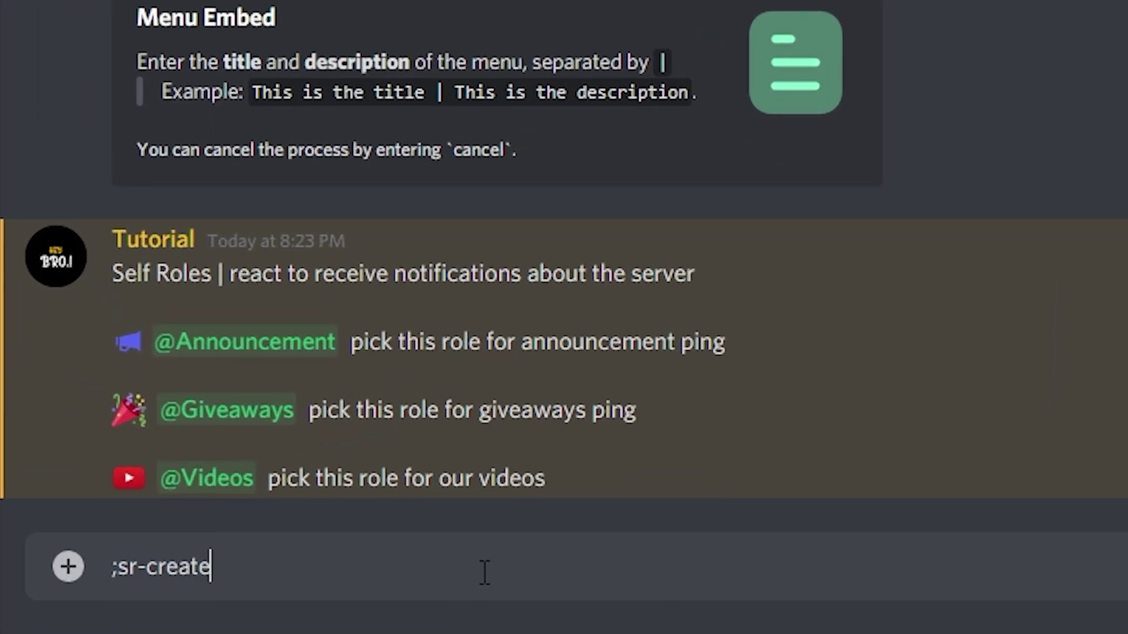
{"action": "key", "text": "Return"}
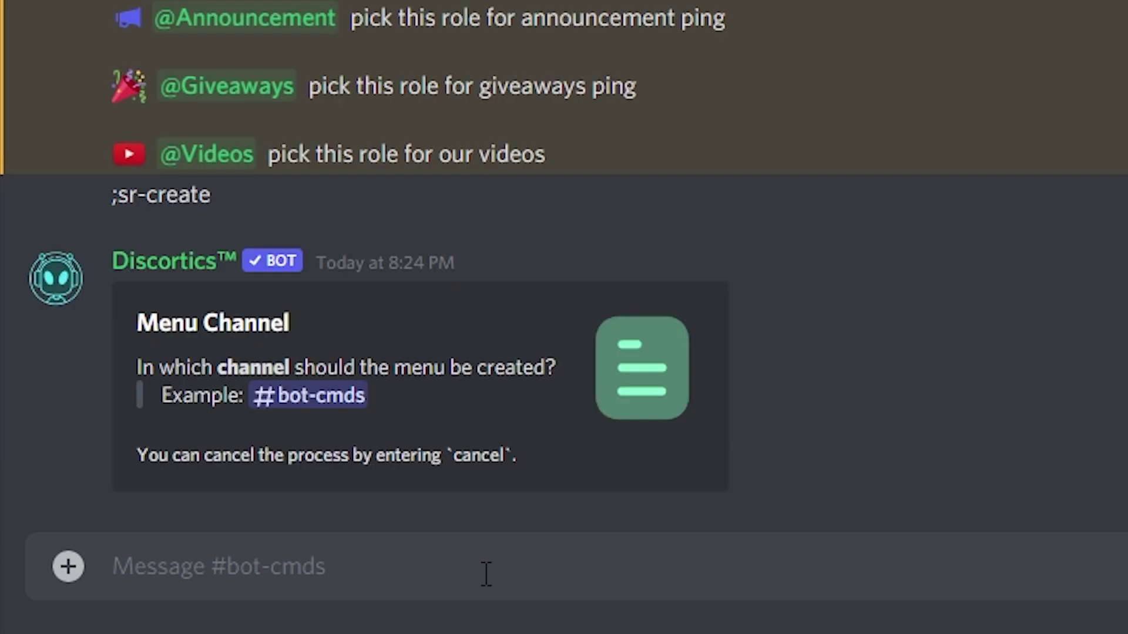
{"action": "type", "text": "#"}
{"action": "key", "text": "Up"}
{"action": "key", "text": "Up"}
{"action": "key", "text": "Down"}
{"action": "key", "text": "Return"}
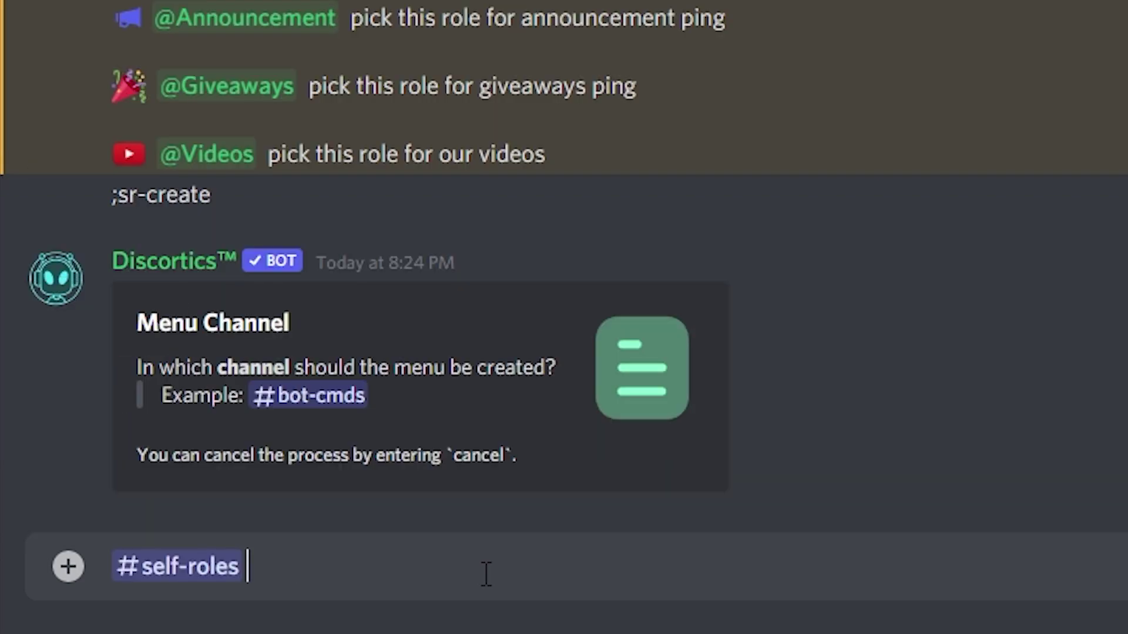
{"action": "key", "text": "Return"}
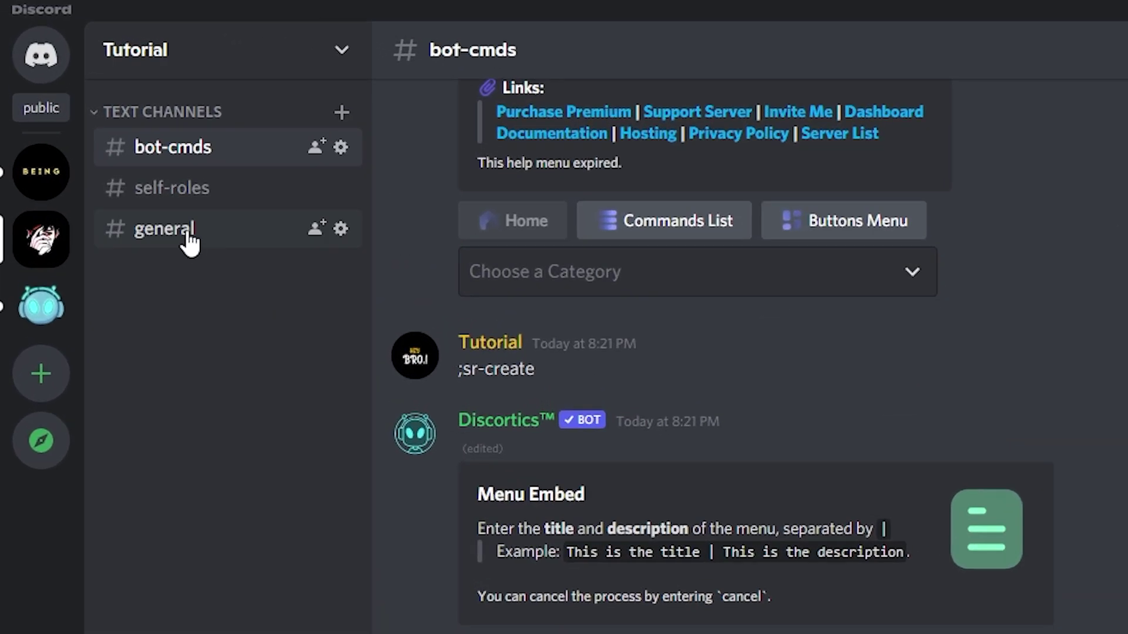
Step: Copy the prepared Self Roles text from the message in general and send it in bot-cmds as the menu's title and description
{"action": "left_click", "coordinate": [81, 114]}
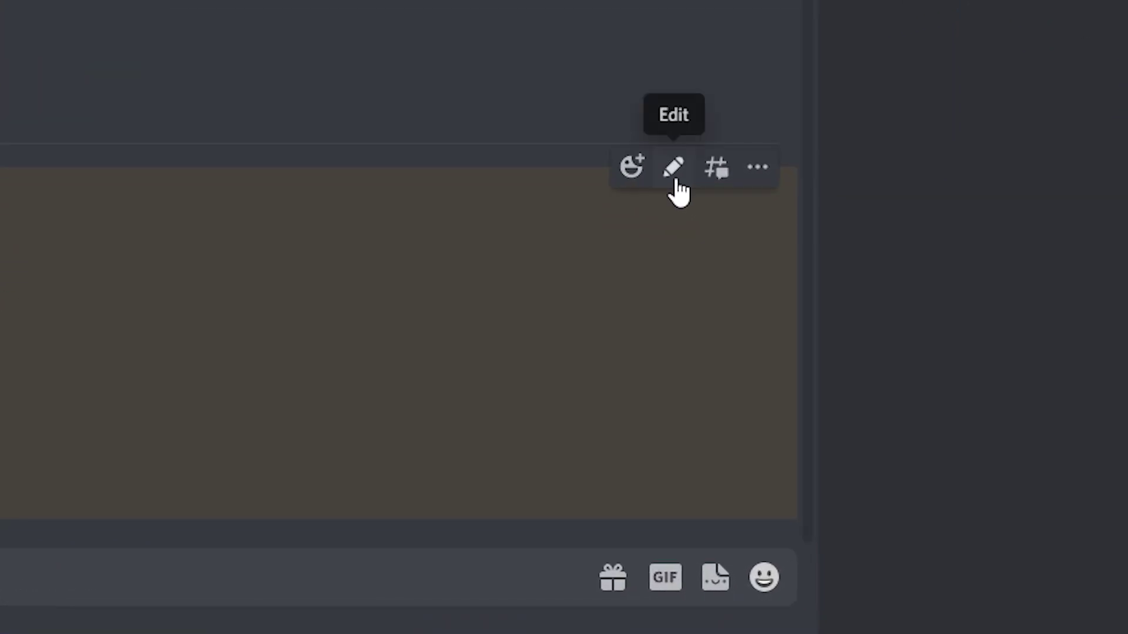
{"action": "left_click", "coordinate": [677, 182]}
{"action": "key", "text": "ctrl+a"}
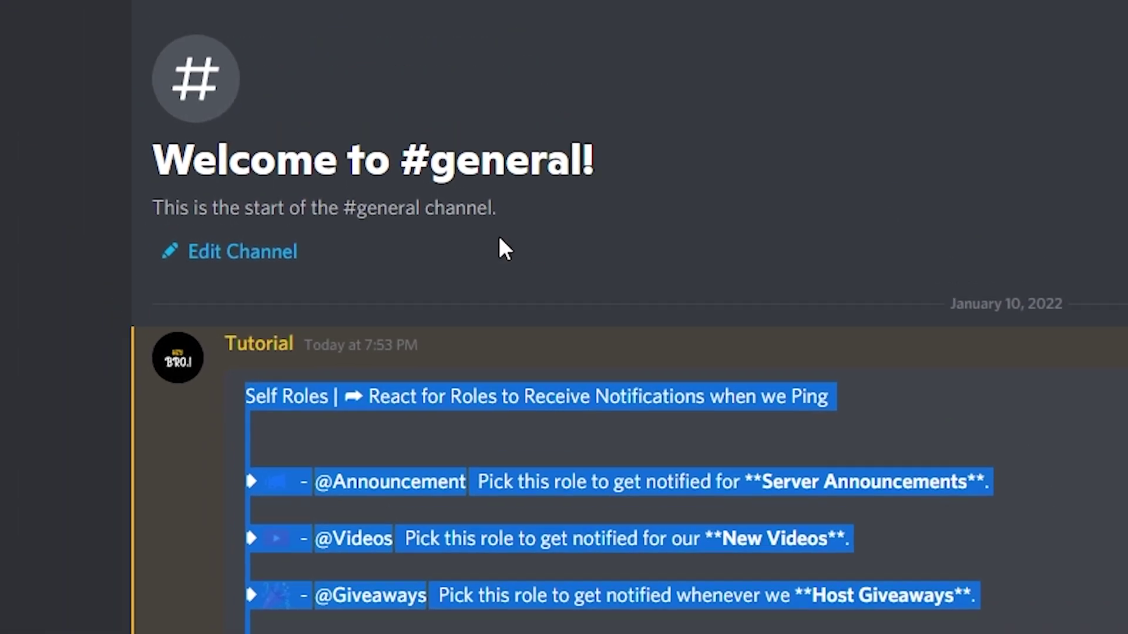
{"action": "key", "text": "ctrl+c"}
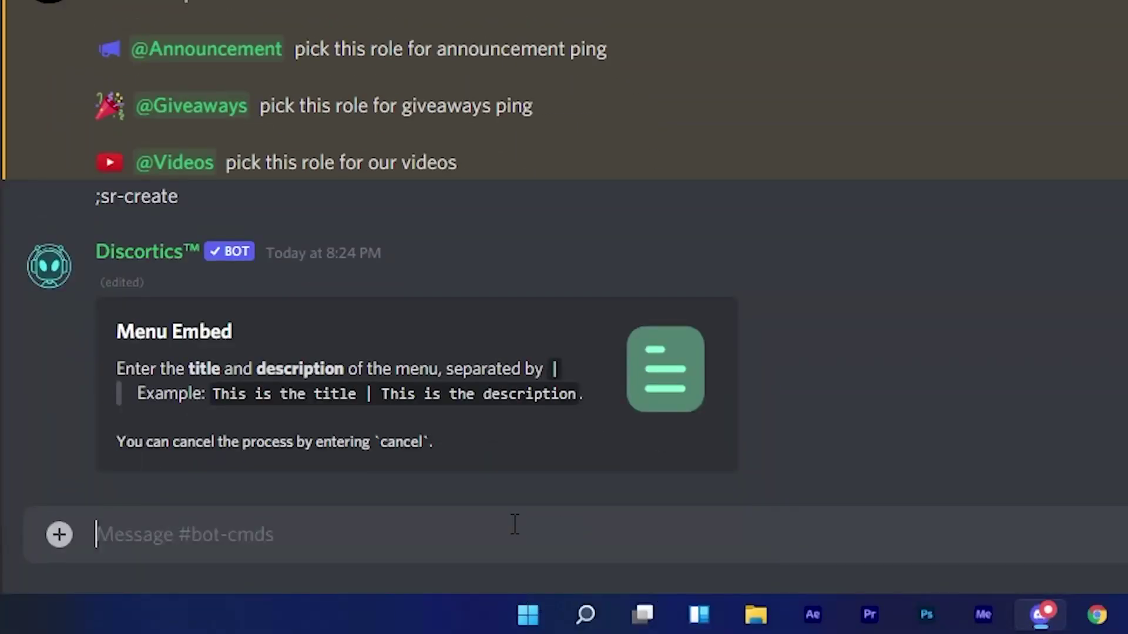
{"action": "key", "text": "ctrl+v"}
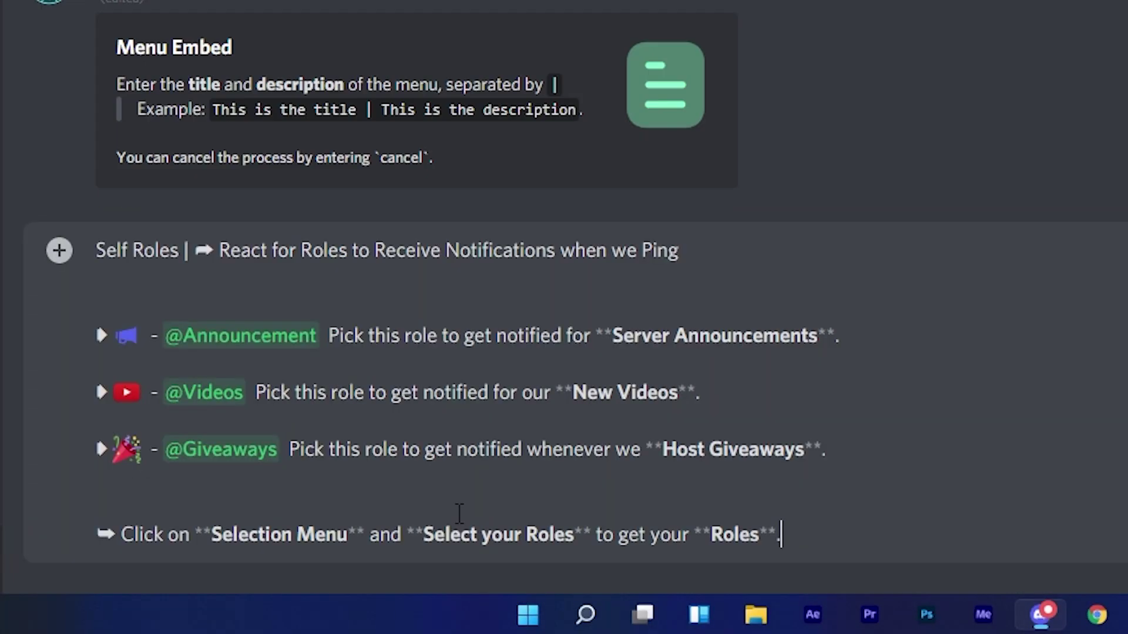
{"action": "key", "text": "Return"}
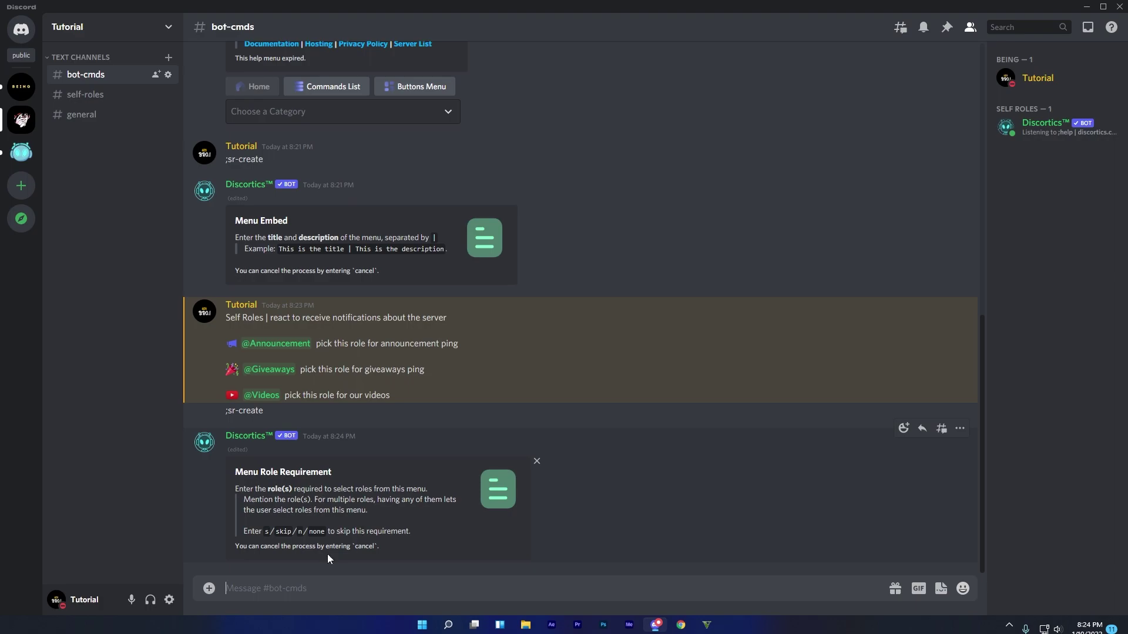
Step: Skip the menu's role requirement by answering none
{"action": "type", "text": "none"}
{"action": "key", "text": "Return"}
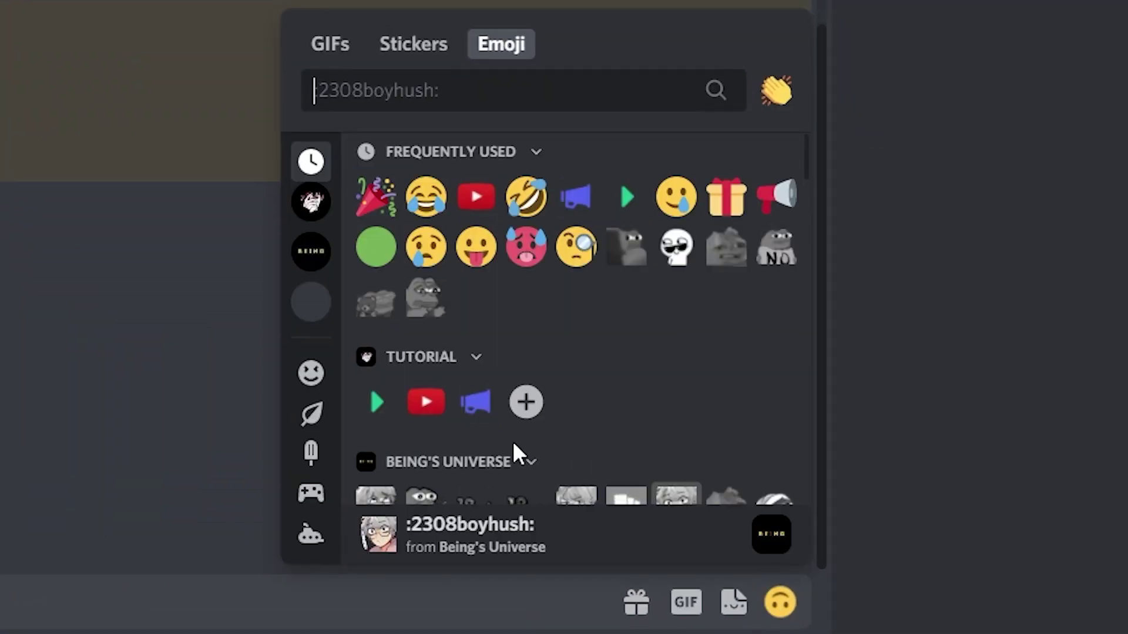
{"action": "left_click", "coordinate": [376, 197]}
{"action": "type", "text": "@"}
{"action": "key", "text": "Up"}
{"action": "key", "text": "Up"}
{"action": "key", "text": "Up"}
{"action": "key", "text": "Up"}
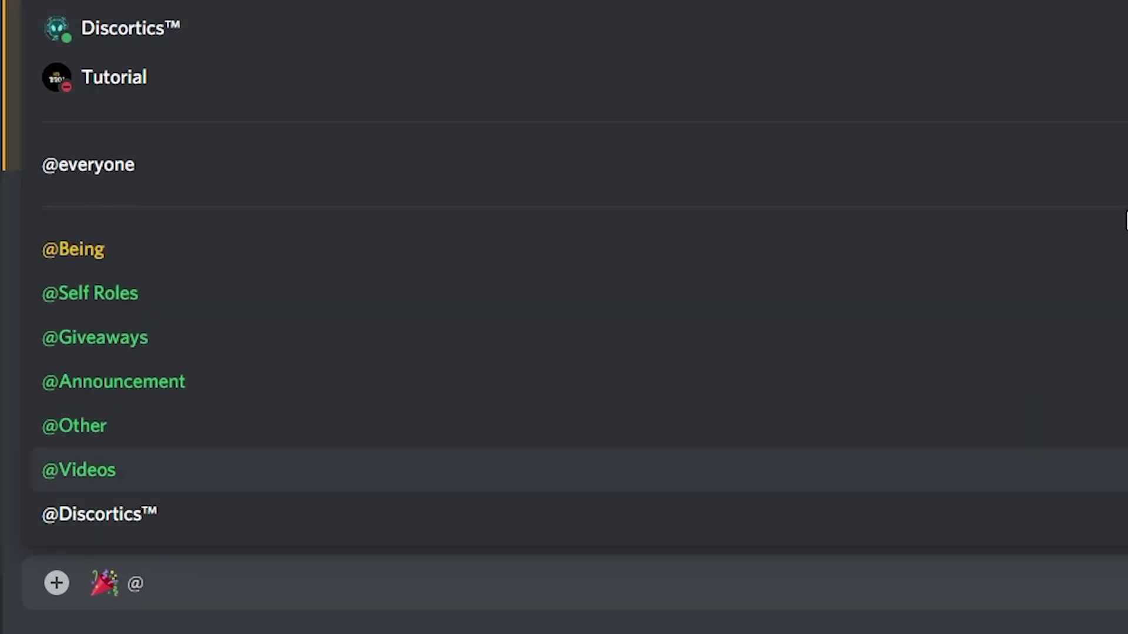
{"action": "key", "text": "Return"}
{"action": "type", "text": "Pick this for Giveaways Ping"}
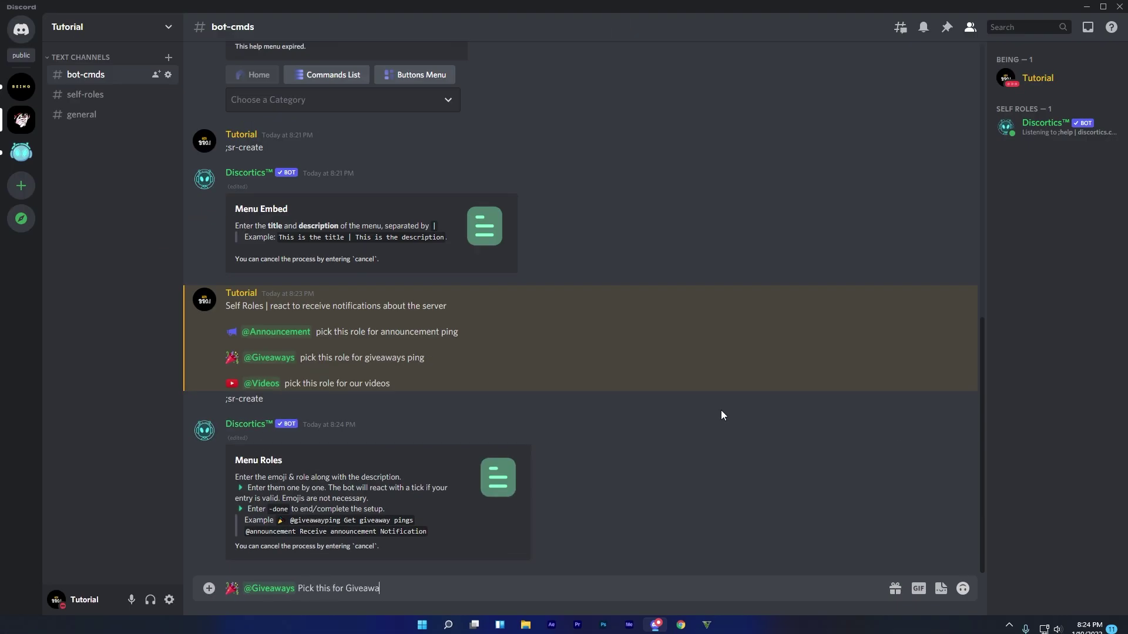
{"action": "key", "text": "Return"}
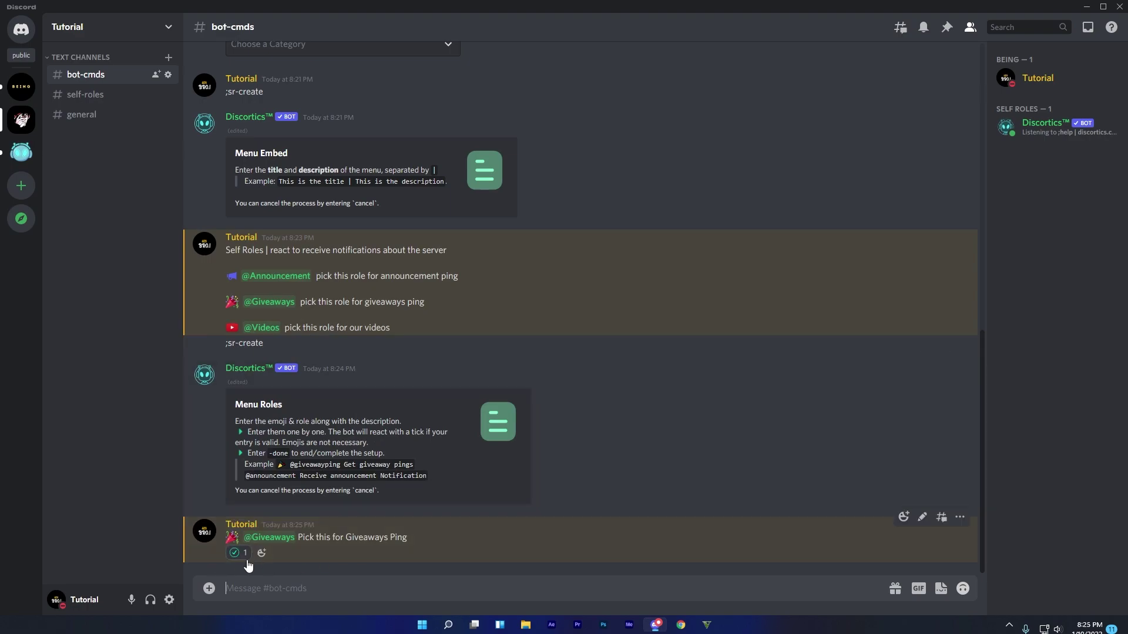
{"action": "left_click", "coordinate": [962, 589]}
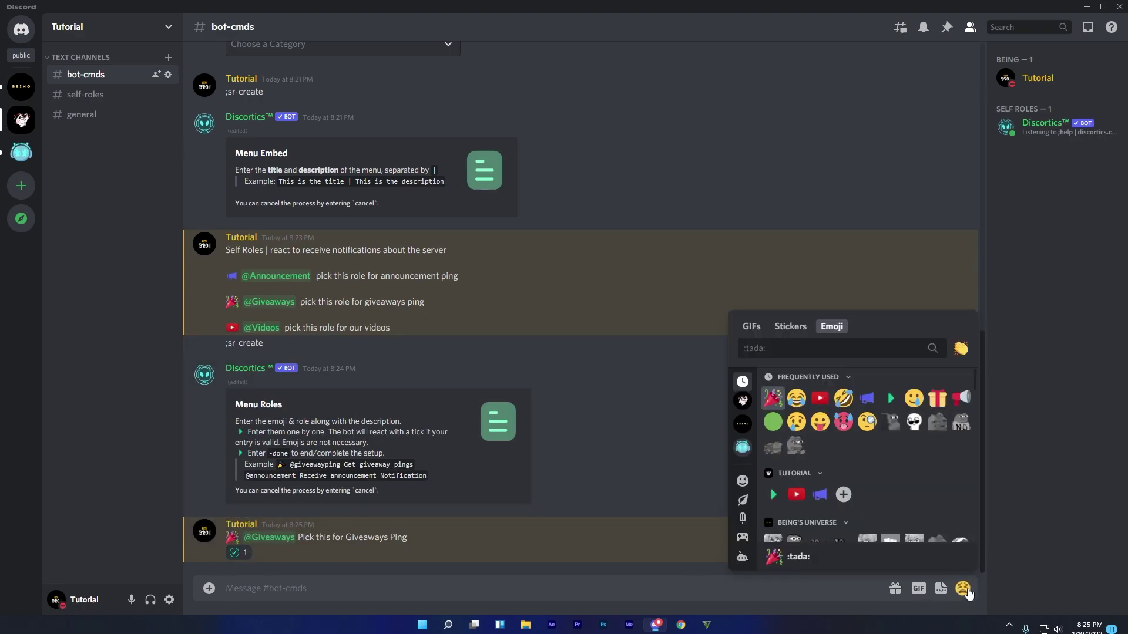
{"action": "left_click", "coordinate": [773, 398]}
{"action": "type", "text": "@Ann"}
{"action": "key", "text": "Tab"}
{"action": "type", "text": "Pick this for Announcement ping"}
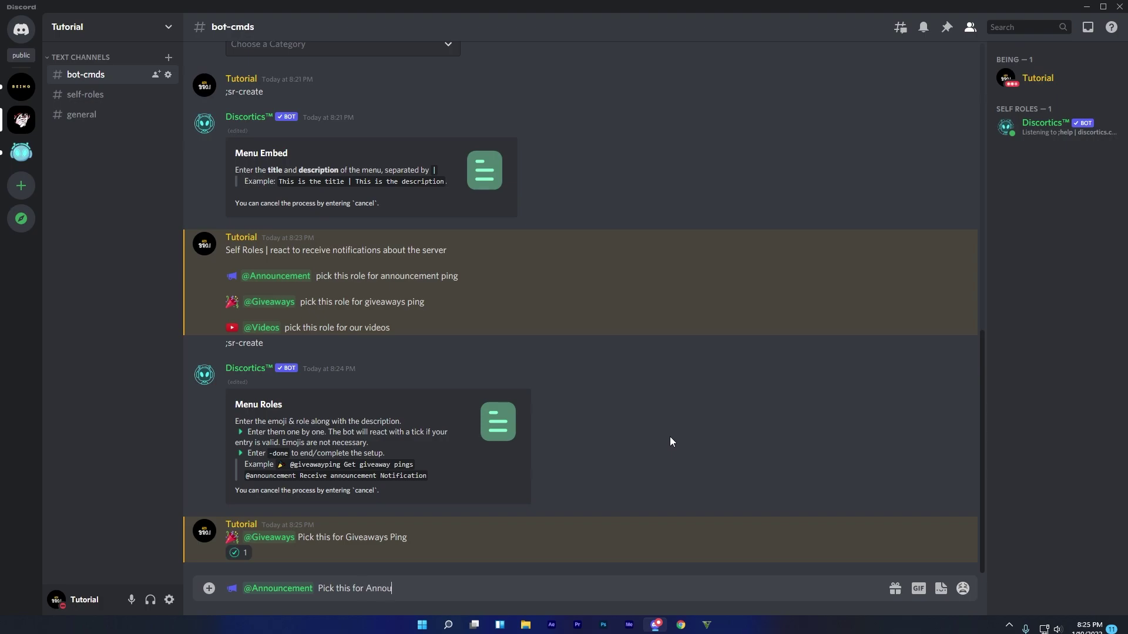
{"action": "key", "text": "Return"}
{"action": "left_click", "coordinate": [963, 589]}
{"action": "left_click", "coordinate": [820, 398]}
{"action": "type", "text": "@Vid"}
{"action": "key", "text": "Tab"}
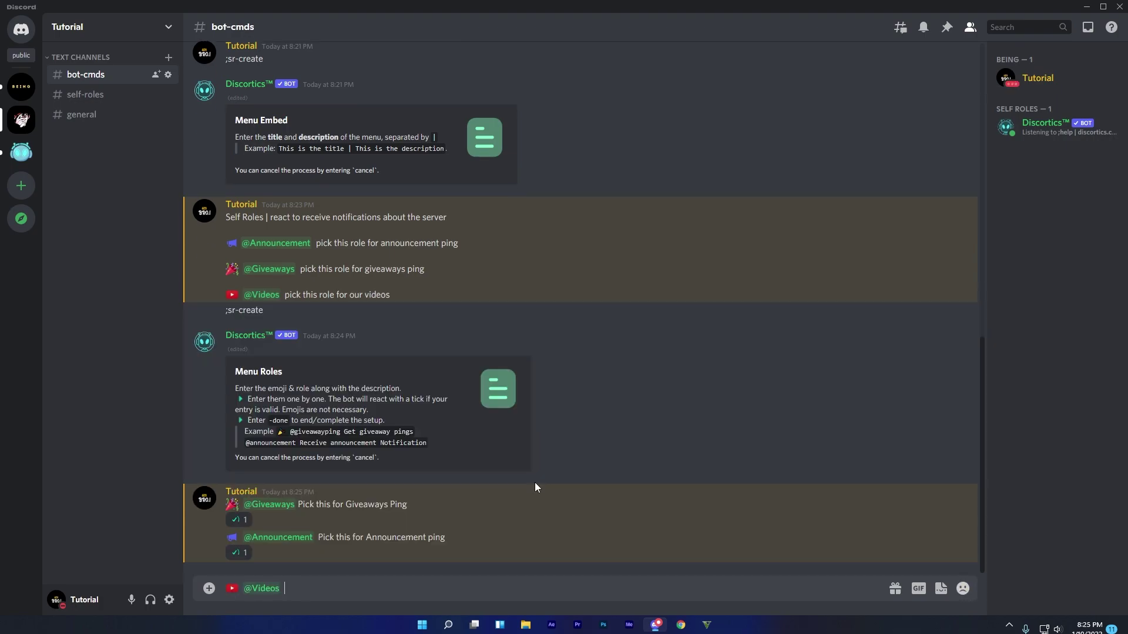
{"action": "type", "text": "Pick this for our Vide"}
{"action": "type", "text": "os"}
{"action": "key", "text": "Return"}
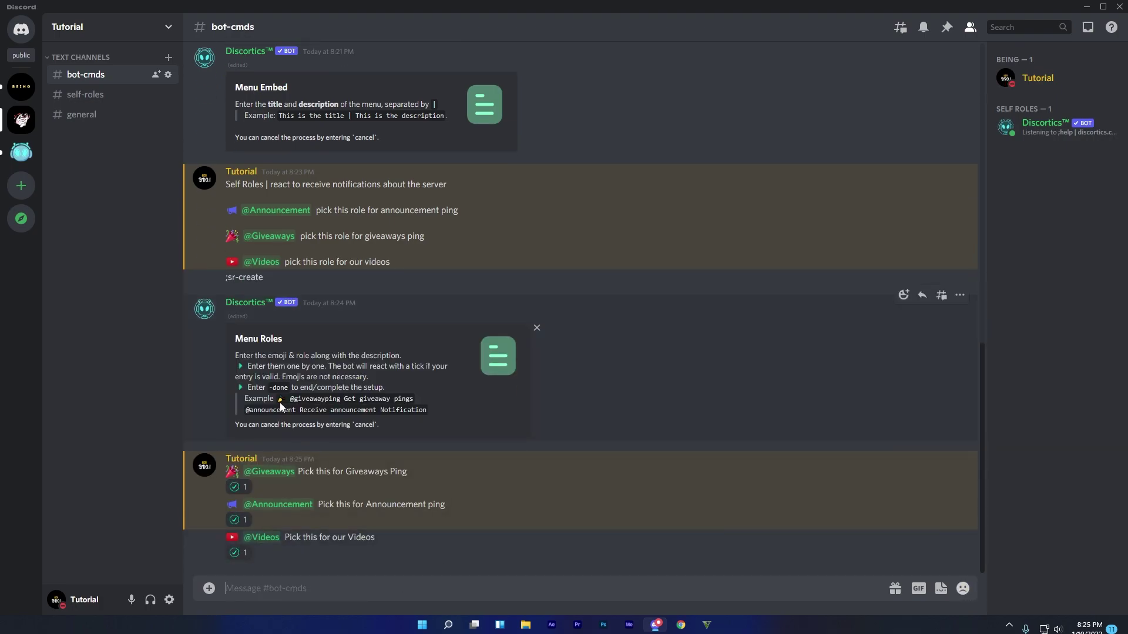
Step: End the role entries with -done and answer none for both the minimum and maximum number of roles
{"action": "type", "text": "-done"}
{"action": "key", "text": "Return"}
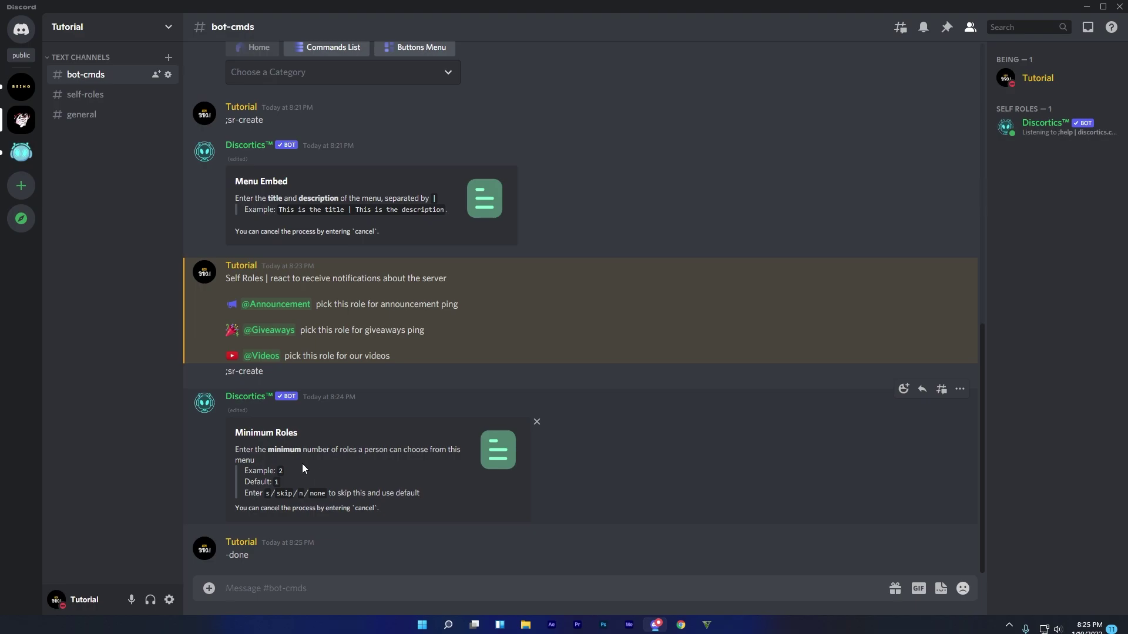
{"action": "type", "text": "none"}
{"action": "key", "text": "Return"}
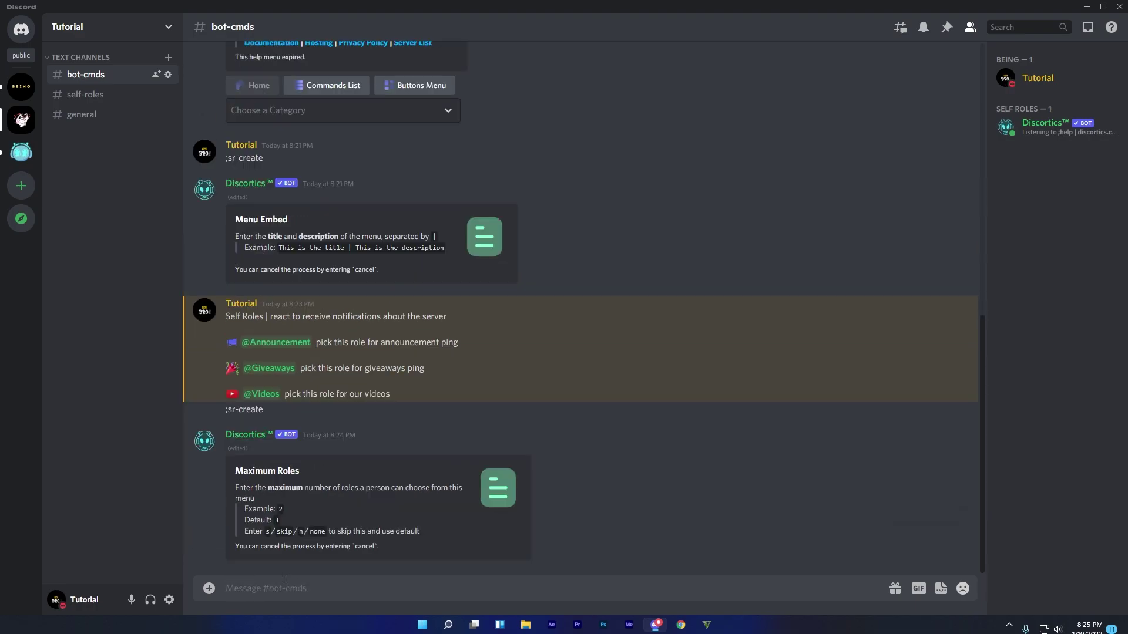
{"action": "type", "text": "none"}
{"action": "key", "text": "Return"}
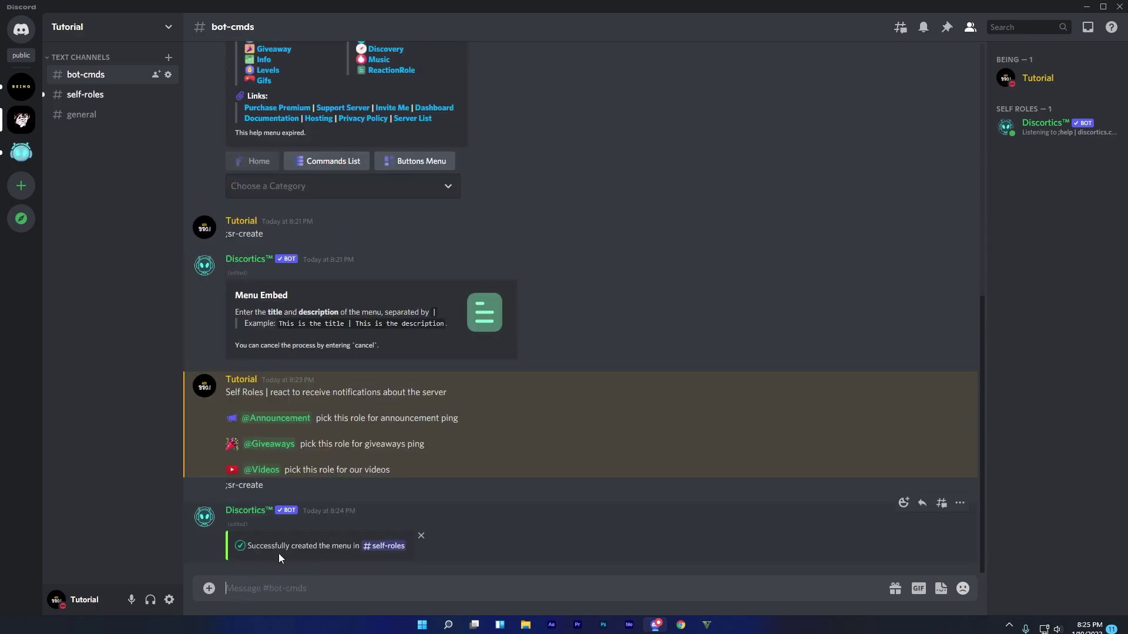
Step: Go to the #self-roles channel, choose Giveaways in the new role menu and check the member's profile for the role
{"action": "left_click", "coordinate": [388, 546]}
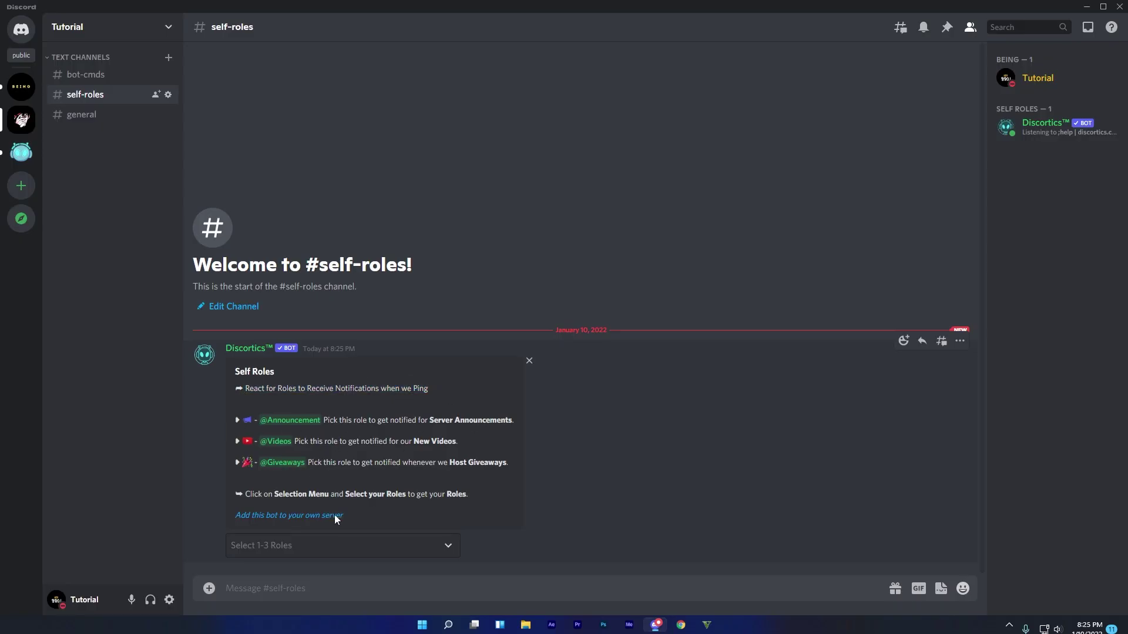
{"action": "left_click", "coordinate": [361, 550]}
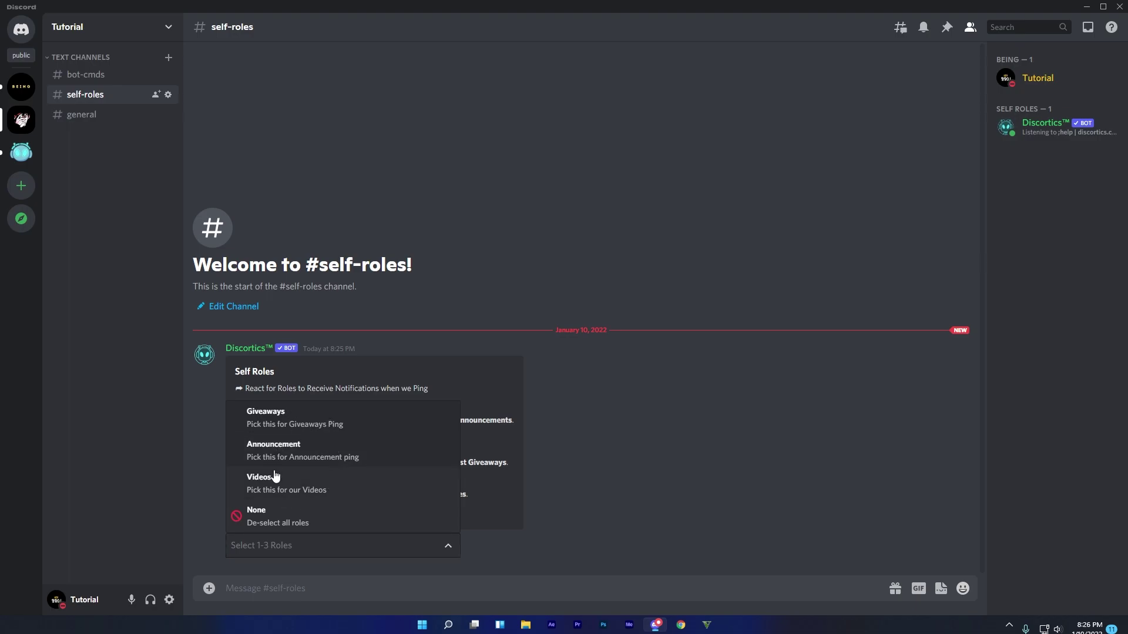
{"action": "left_click", "coordinate": [309, 424]}
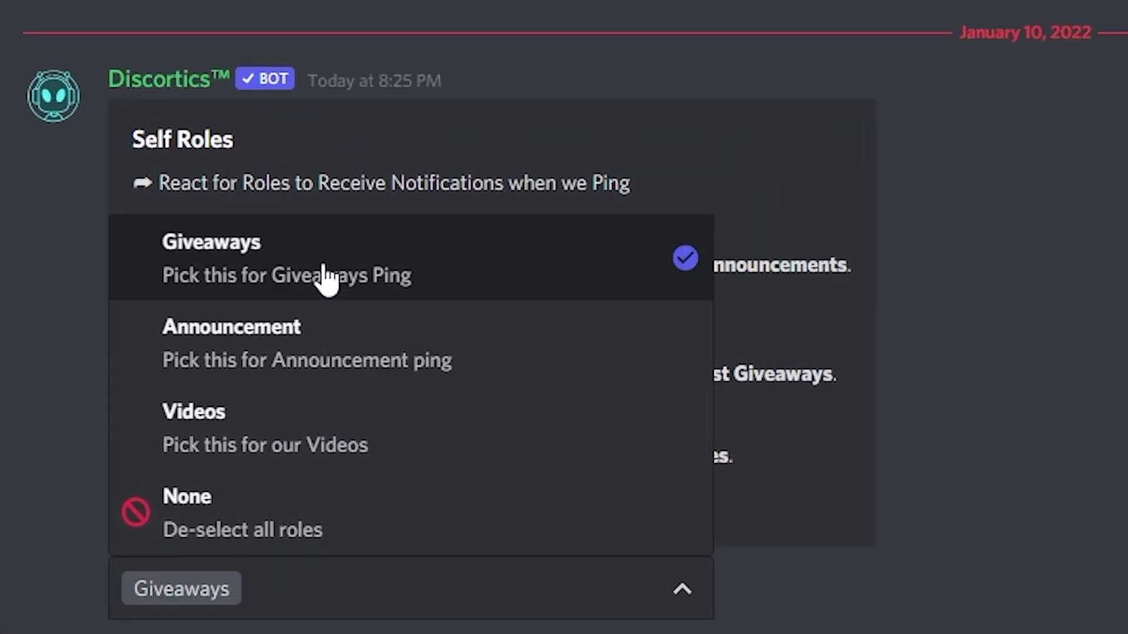
{"action": "left_click", "coordinate": [506, 537]}
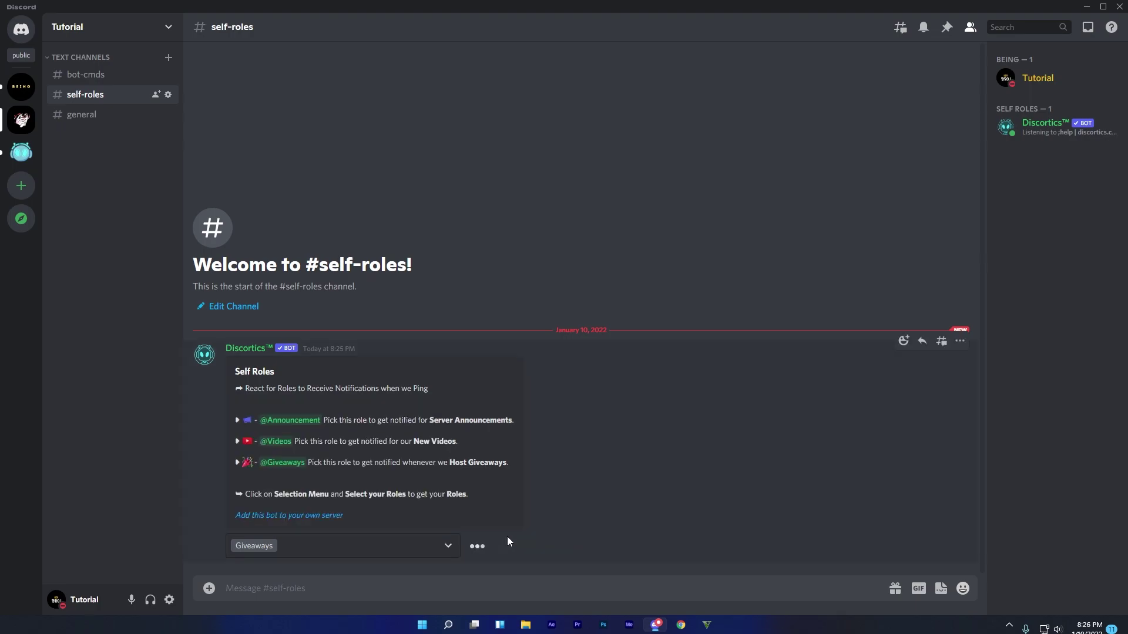
{"action": "left_click", "coordinate": [1037, 78]}
Step: Add Announcement and Videos to the roles chosen in the self-role menu and submit the selection
{"action": "left_click", "coordinate": [374, 464]}
{"action": "left_click", "coordinate": [374, 463]}
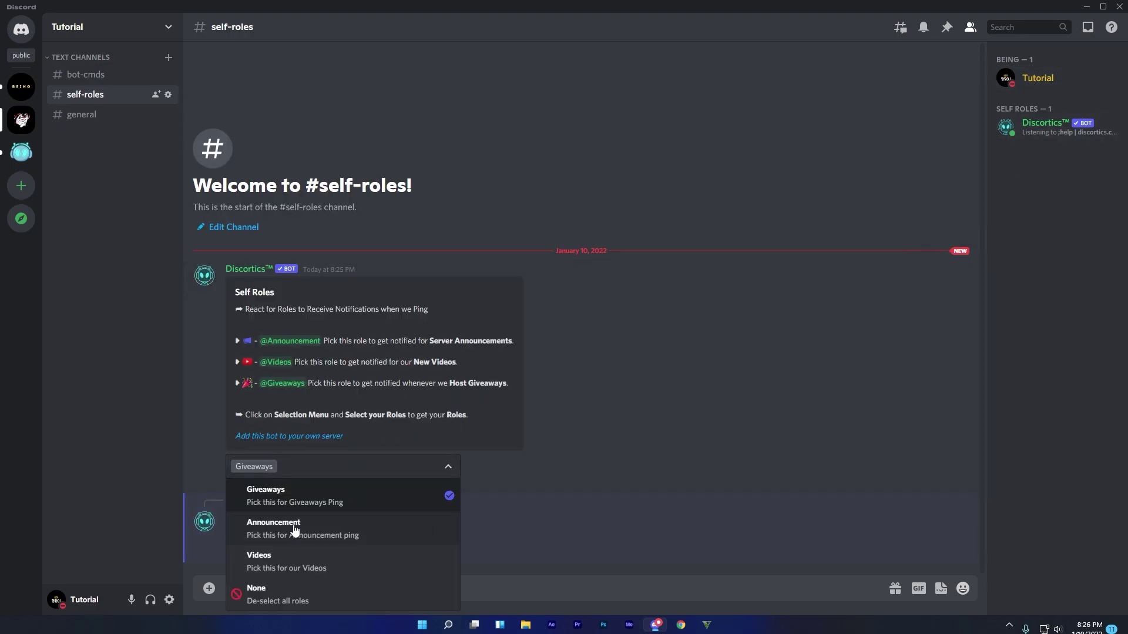
{"action": "left_click", "coordinate": [270, 527]}
{"action": "left_click", "coordinate": [258, 559]}
{"action": "left_click", "coordinate": [581, 475]}
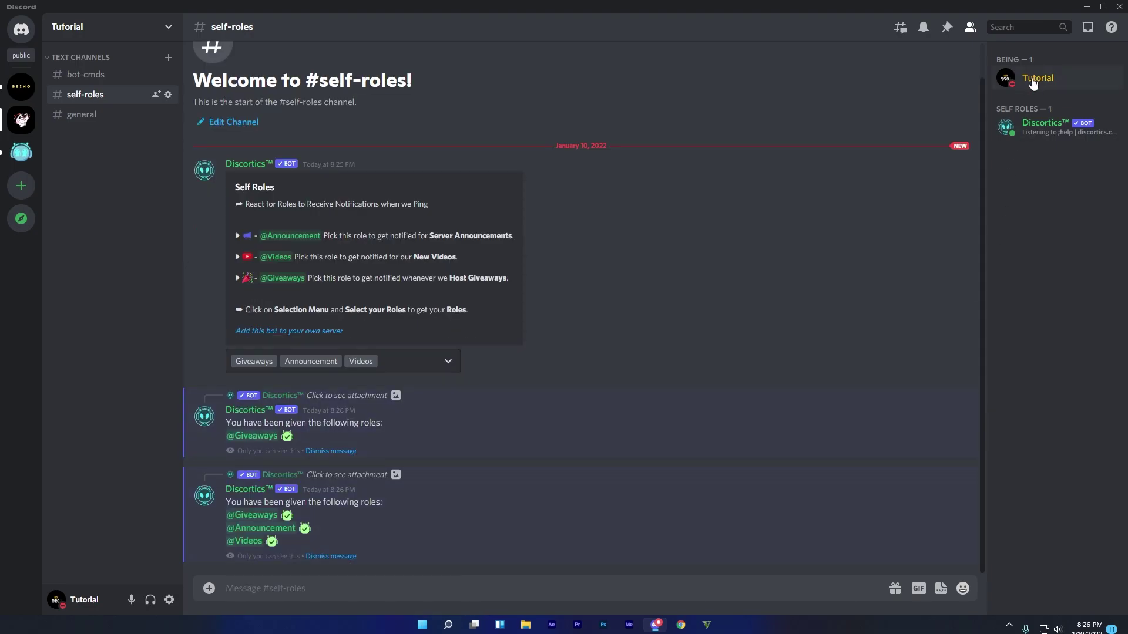